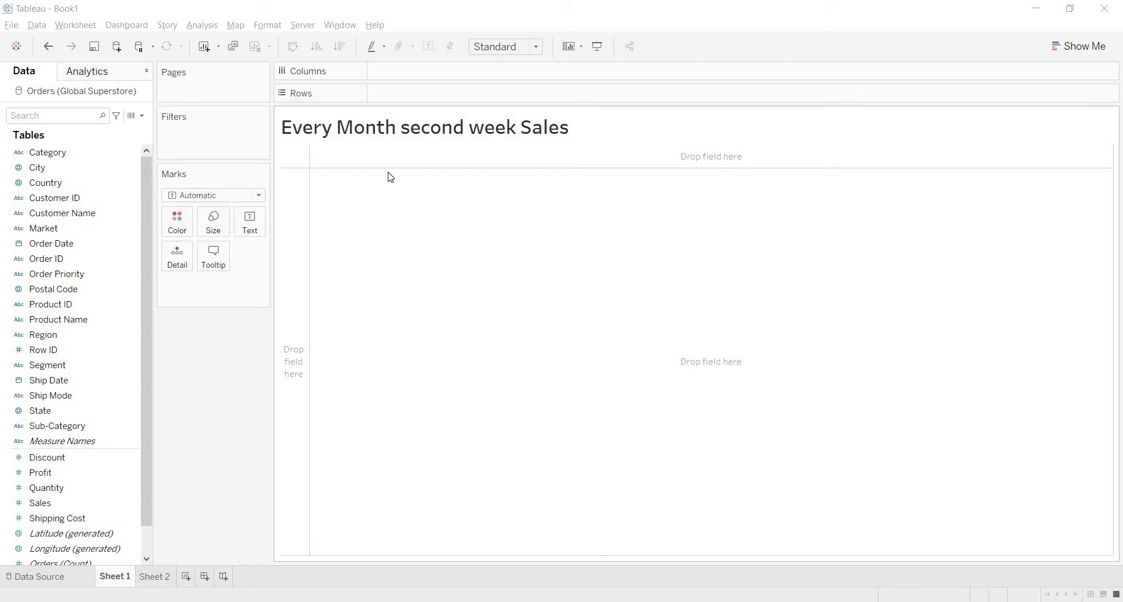
On Sheet 2, add Order Date to the rows as a discrete month-and-year value
{"action": "left_click", "coordinate": [157, 577]}
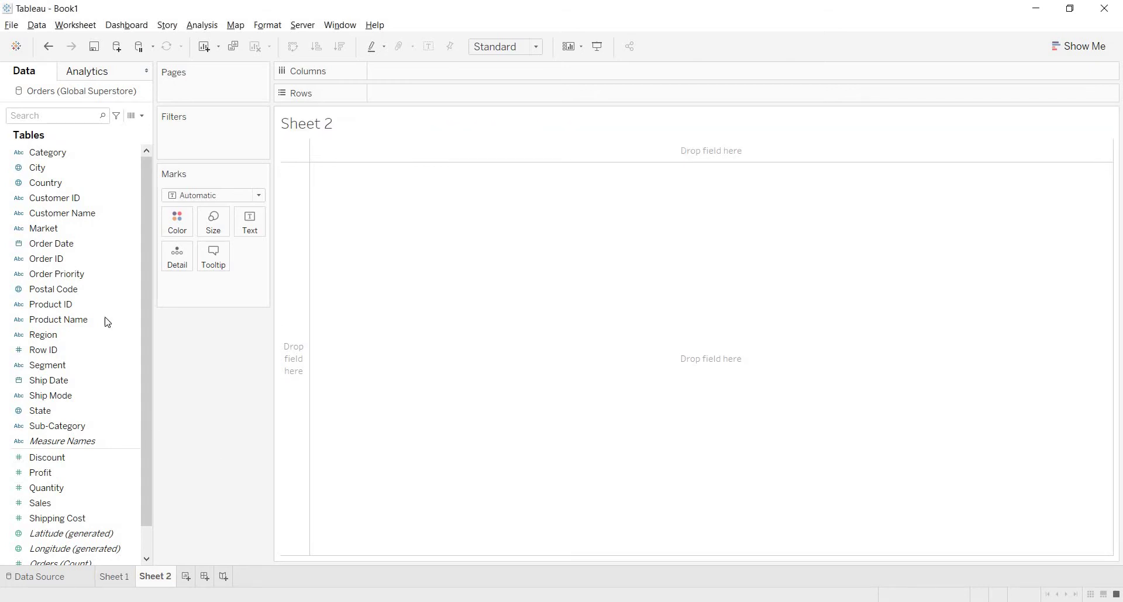
{"action": "left_click_drag", "start_coordinate": [178, 222], "coordinate": [454, 102]}
{"action": "left_click", "coordinate": [461, 96]}
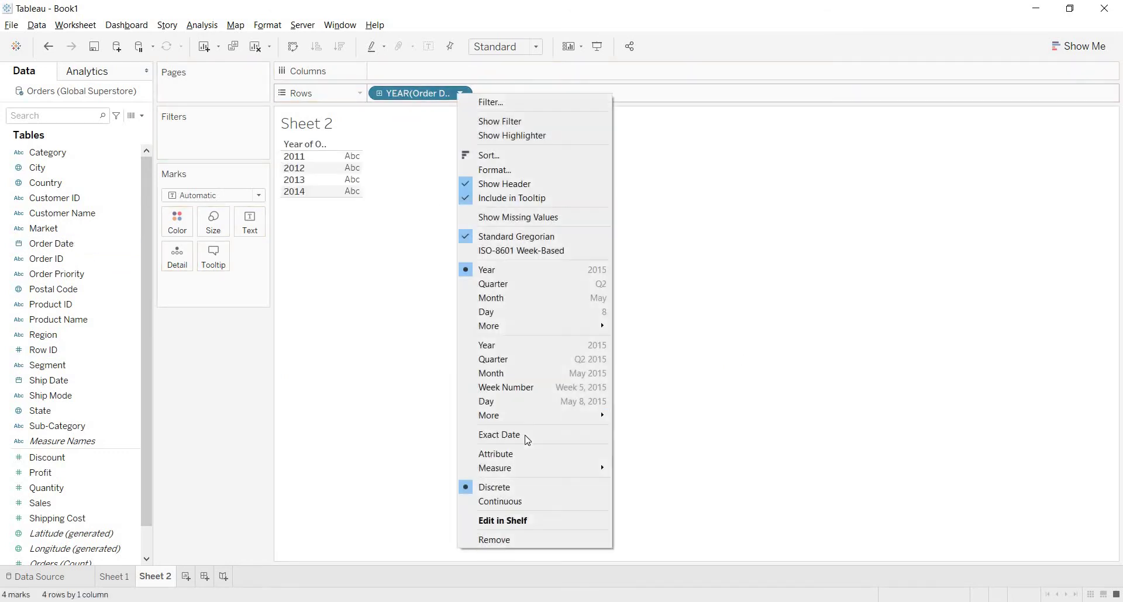
{"action": "left_click", "coordinate": [527, 373]}
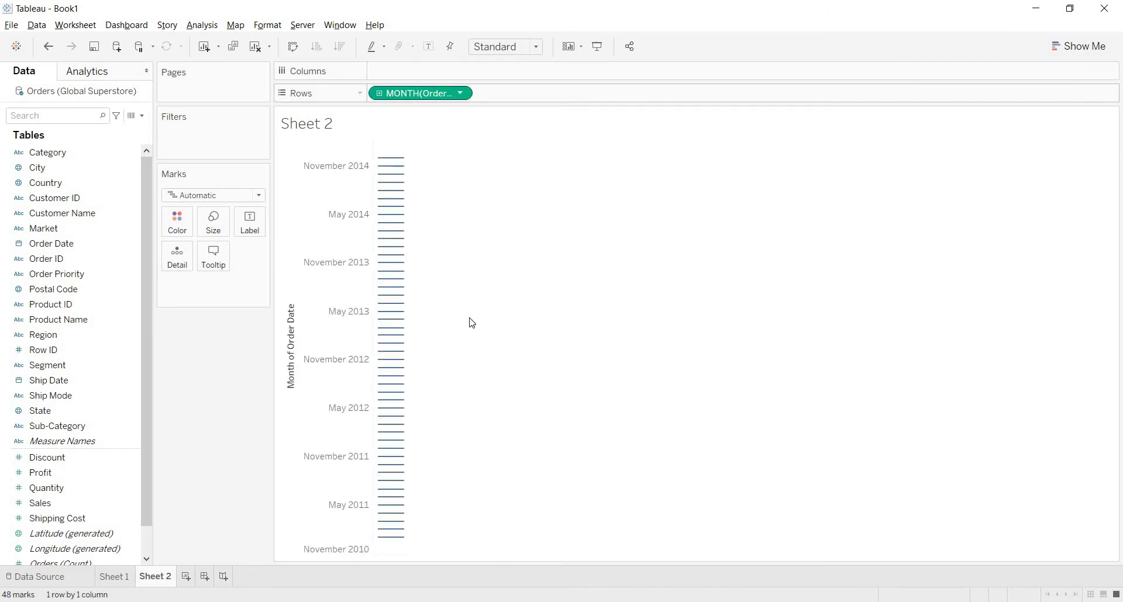
{"action": "left_click", "coordinate": [464, 93]}
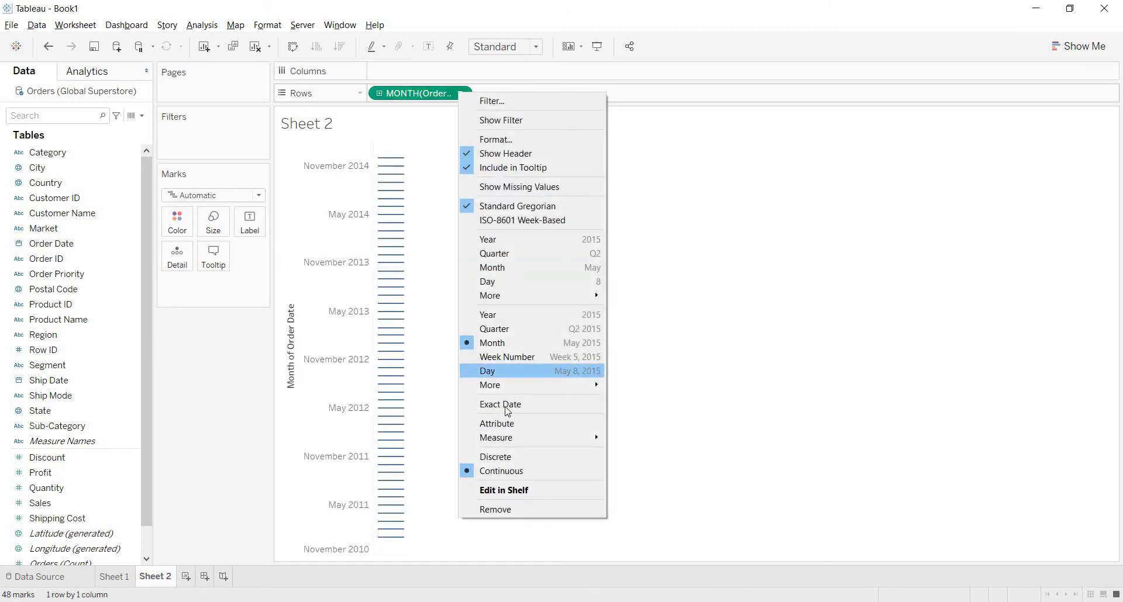
{"action": "left_click", "coordinate": [503, 456]}
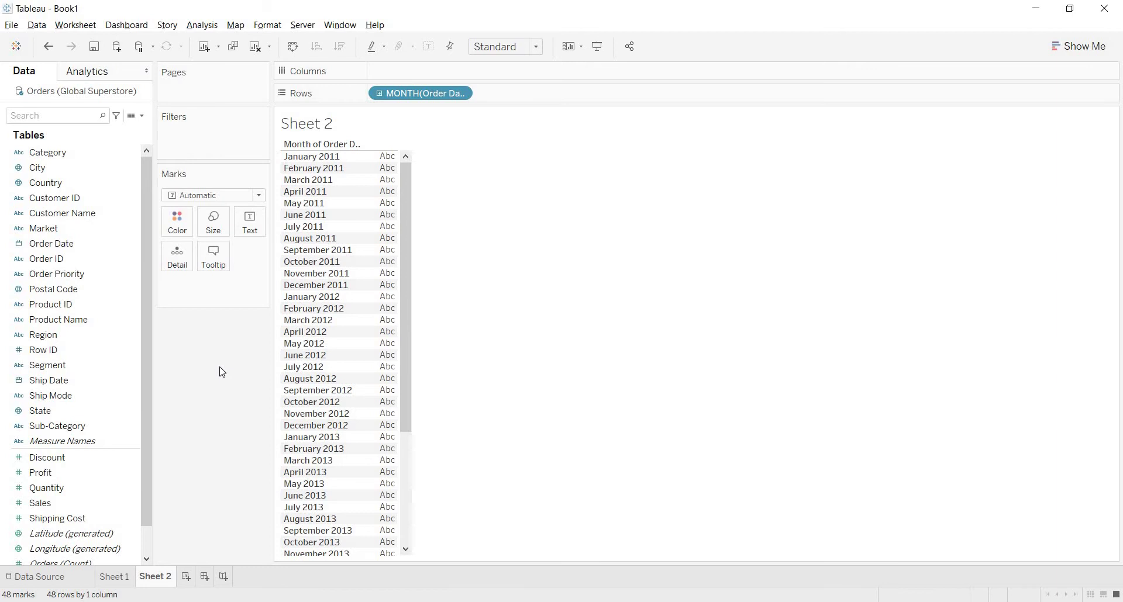
Create a calculated field named month-1st with the formula DATETRUNC('month',[Order Date]) and apply it
{"action": "left_click", "coordinate": [144, 119]}
{"action": "left_click", "coordinate": [47, 129]}
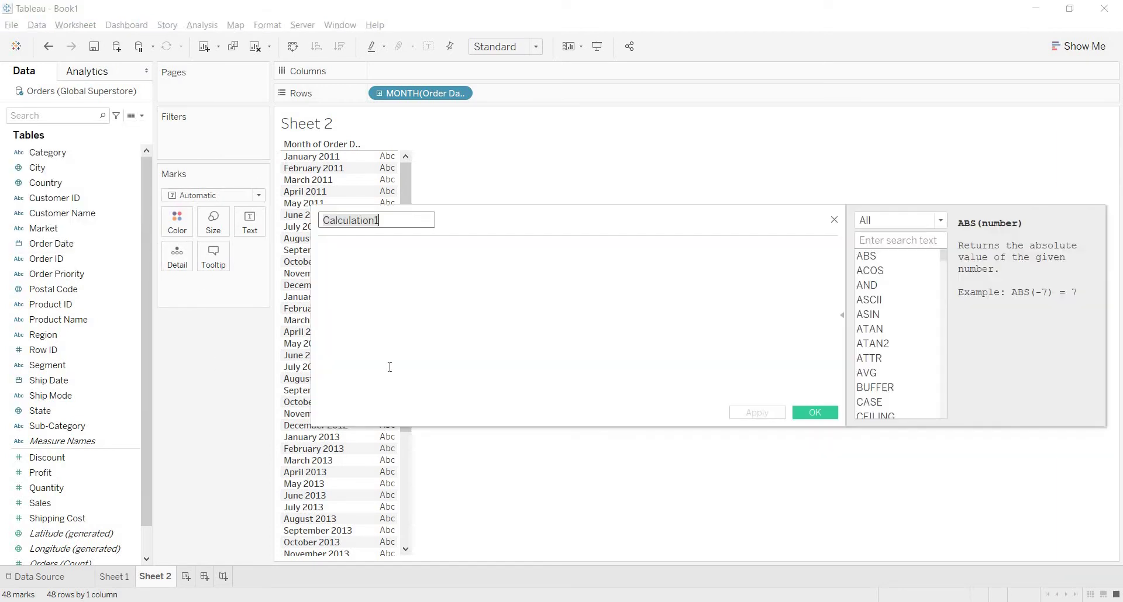
{"action": "type", "text": "month-1st"}
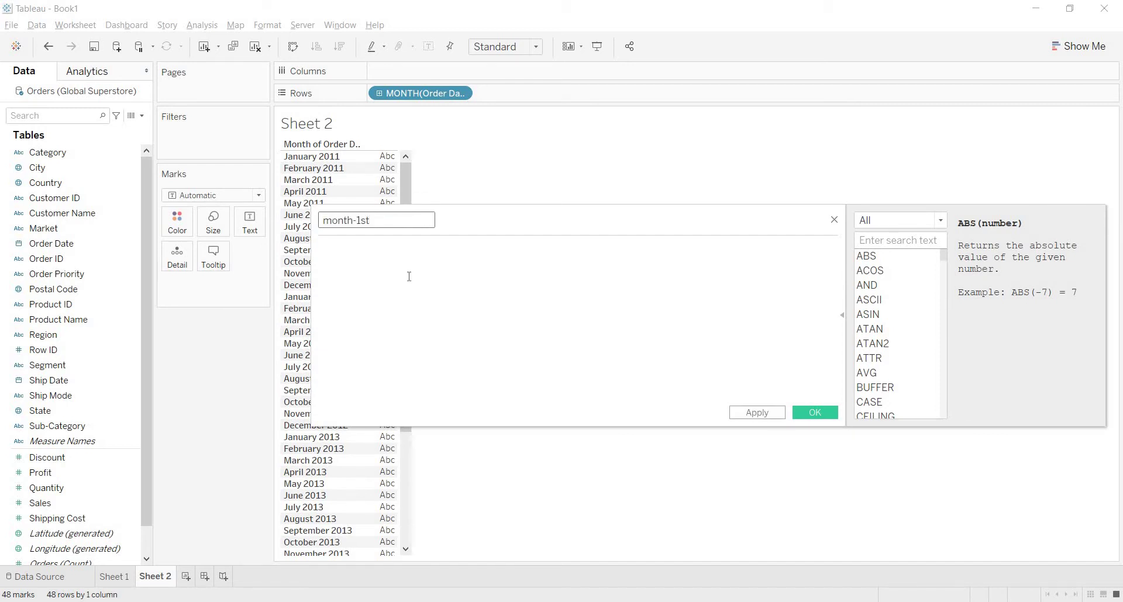
{"action": "left_click", "coordinate": [410, 276]}
{"action": "type", "text": "date"}
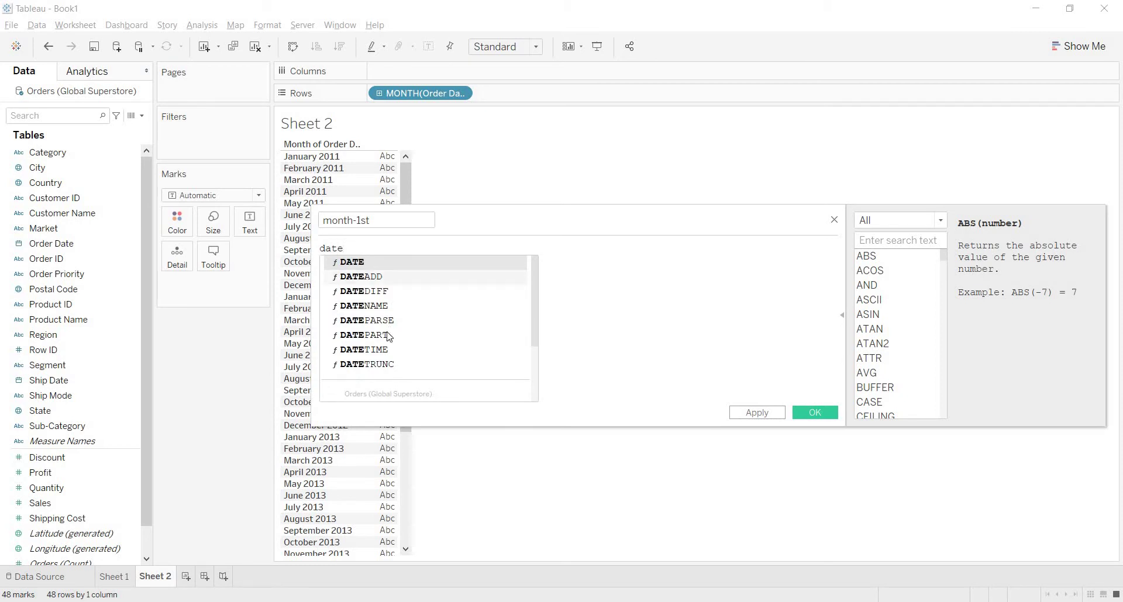
{"action": "left_click", "coordinate": [385, 365]}
{"action": "type", "text": "'m"}
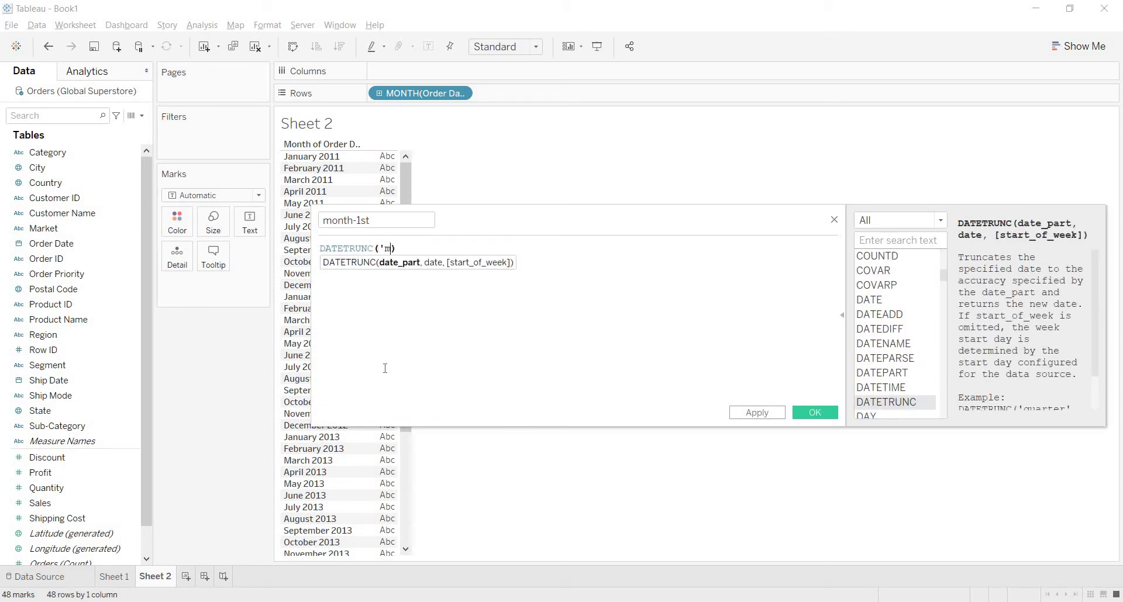
{"action": "type", "text": "onth',ord"}
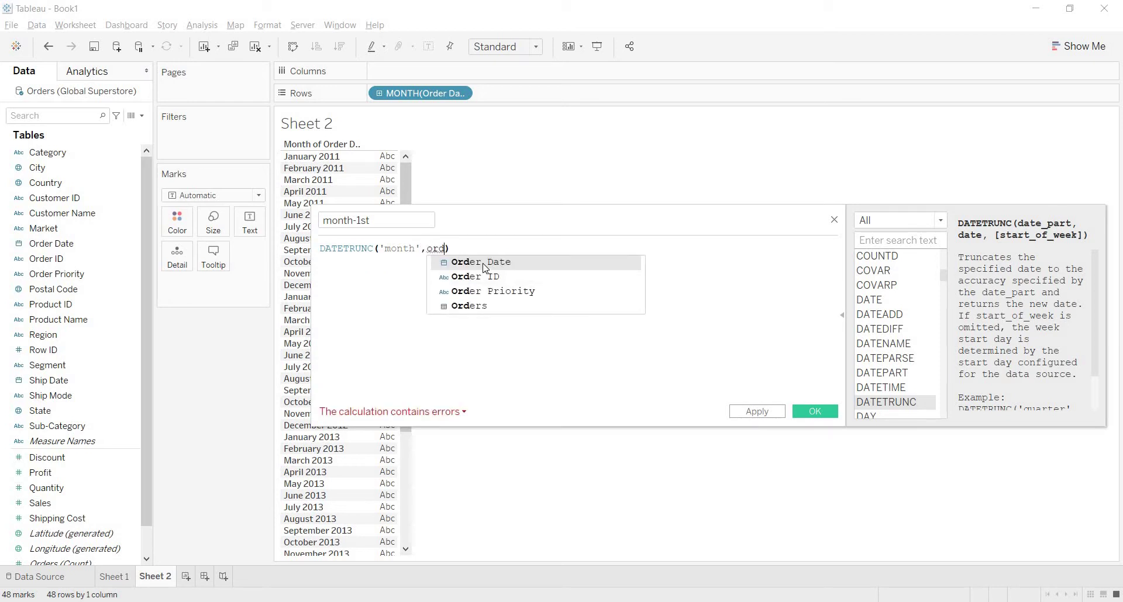
{"action": "left_click", "coordinate": [485, 263]}
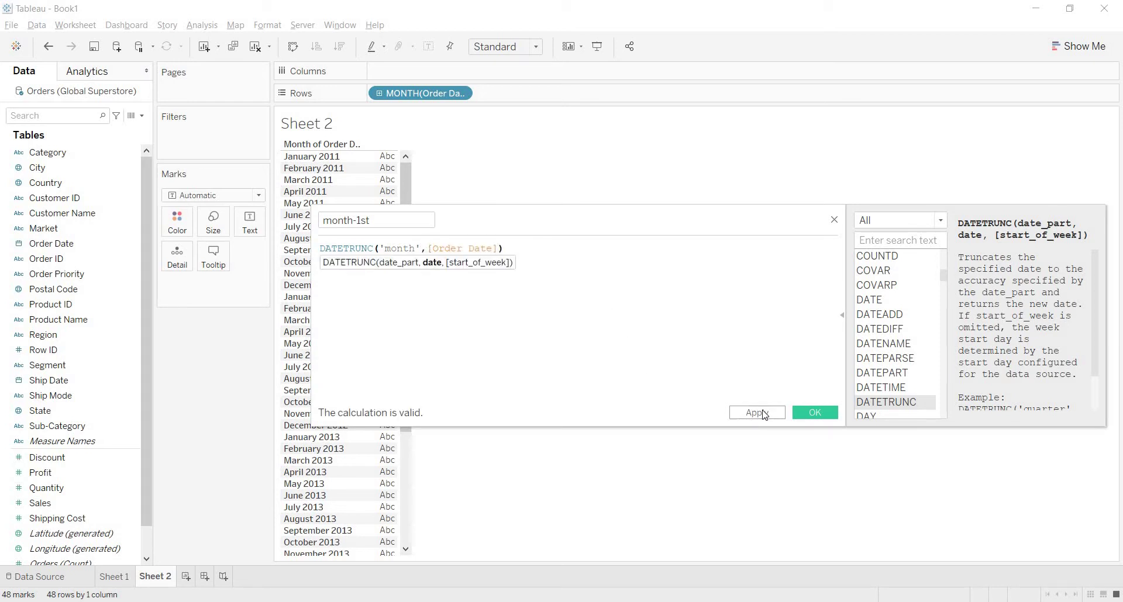
{"action": "left_click", "coordinate": [760, 413]}
{"action": "left_click", "coordinate": [784, 413]}
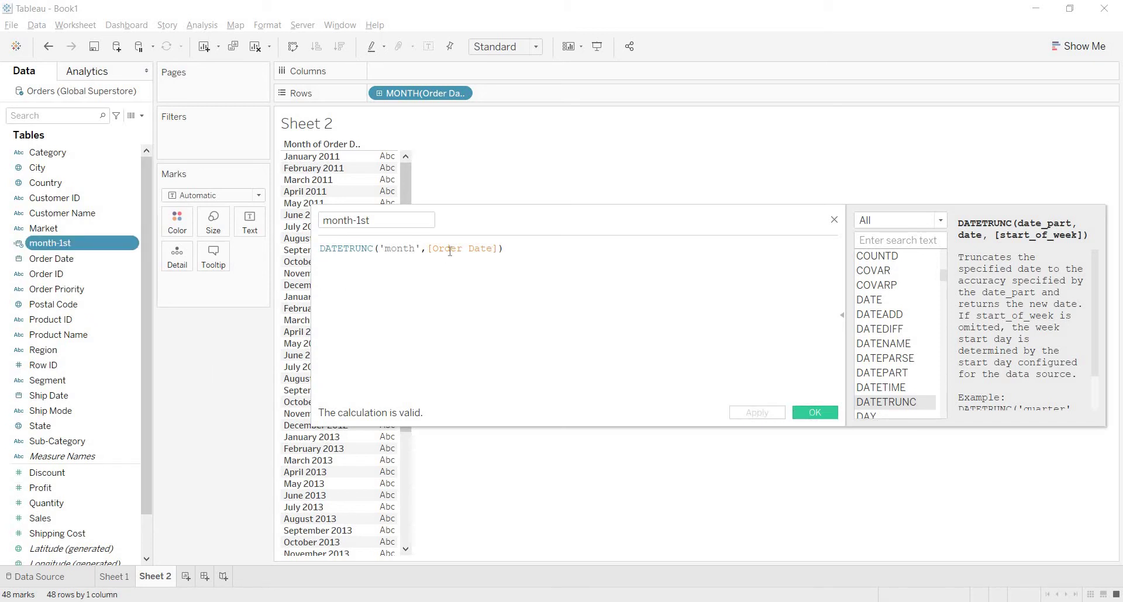
Review the DATETRUNC formula of month-1st and close the calculation editor, accepting the field
{"action": "left_click", "coordinate": [449, 250]}
{"action": "key", "text": "ctrl+a"}
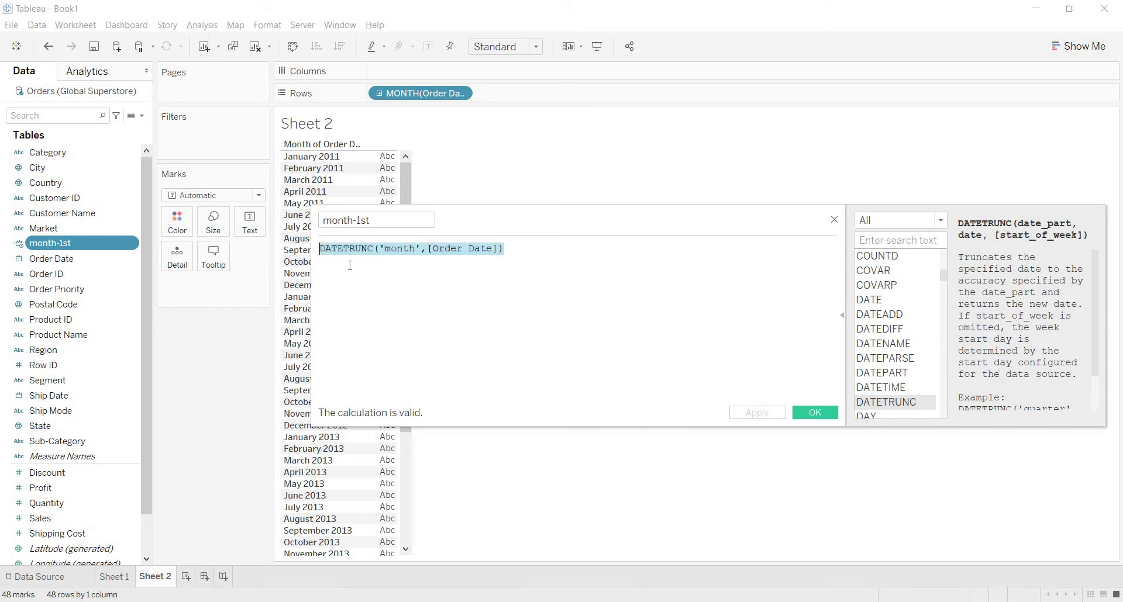
{"action": "left_click", "coordinate": [362, 266]}
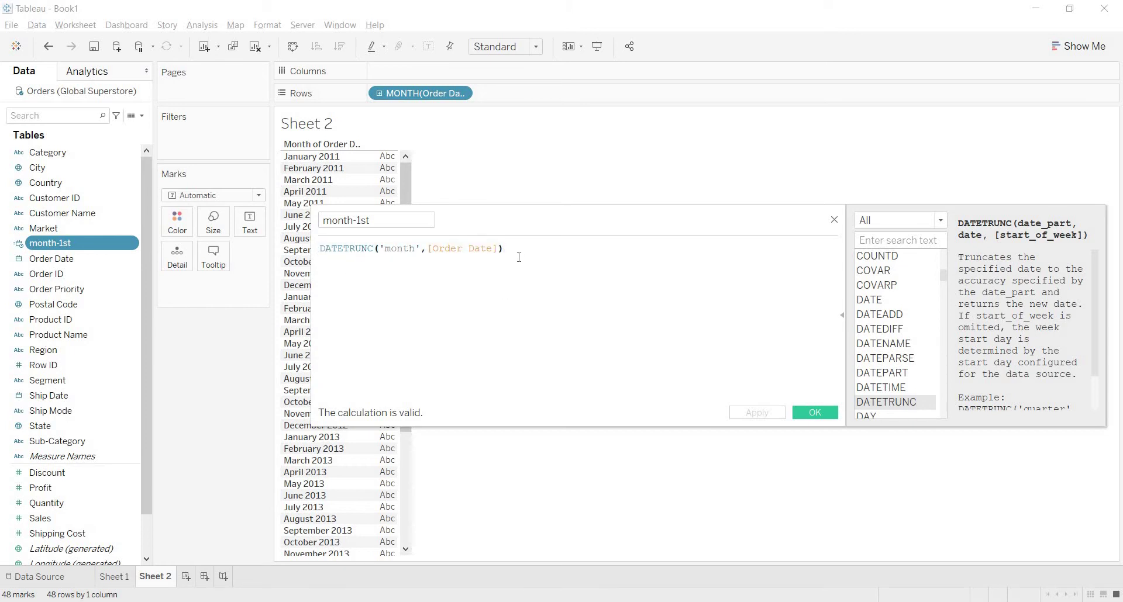
{"action": "key", "text": "ctrl+a"}
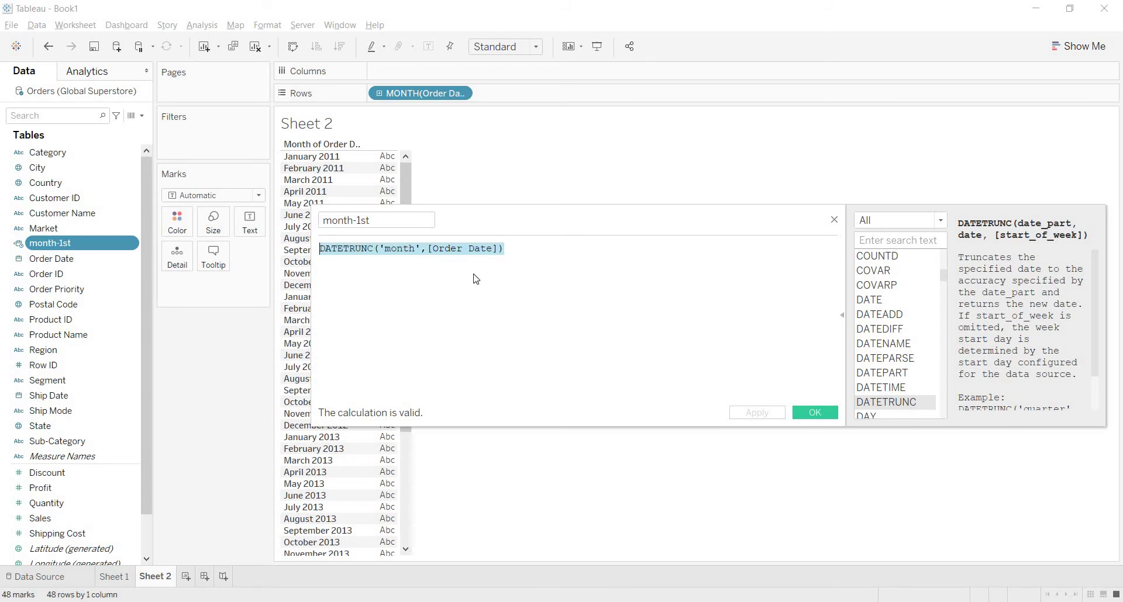
{"action": "left_click", "coordinate": [813, 415]}
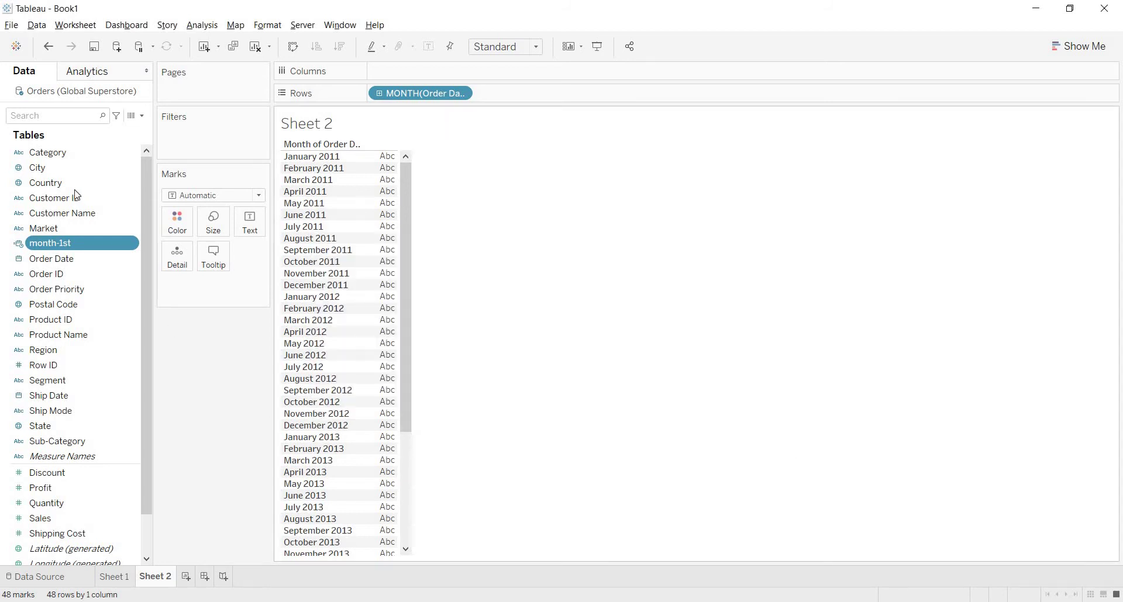
Change the data type of the month-1st field to Date
{"action": "right_click", "coordinate": [125, 248]}
{"action": "mouse_move", "coordinate": [193, 427]}
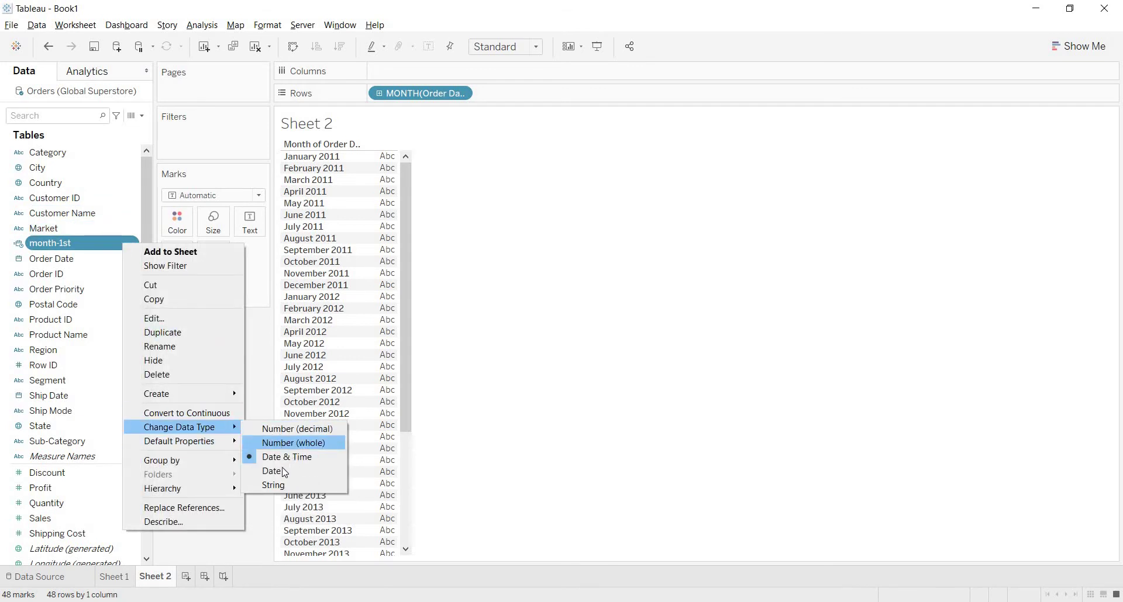
{"action": "left_click", "coordinate": [281, 473]}
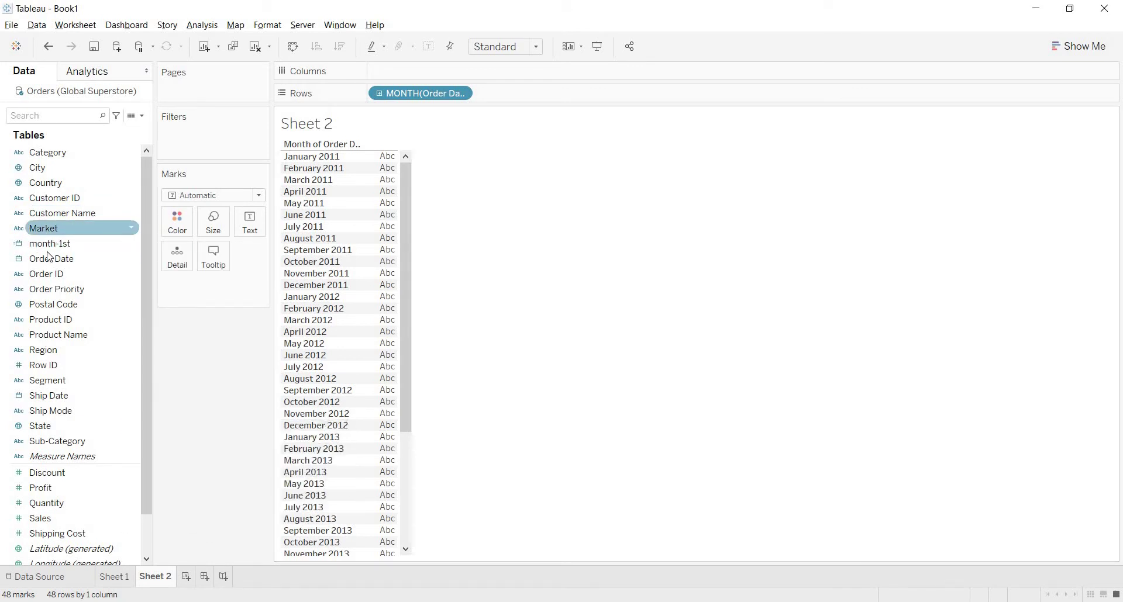
Add month-1st to the rows after the order month and show it as a discrete exact date
{"action": "mouse_move", "coordinate": [544, 86]}
{"action": "left_mouse_down"}
{"action": "mouse_move", "coordinate": [528, 93]}
{"action": "mouse_move", "coordinate": [546, 90]}
{"action": "left_mouse_up"}
{"action": "left_click", "coordinate": [556, 89]}
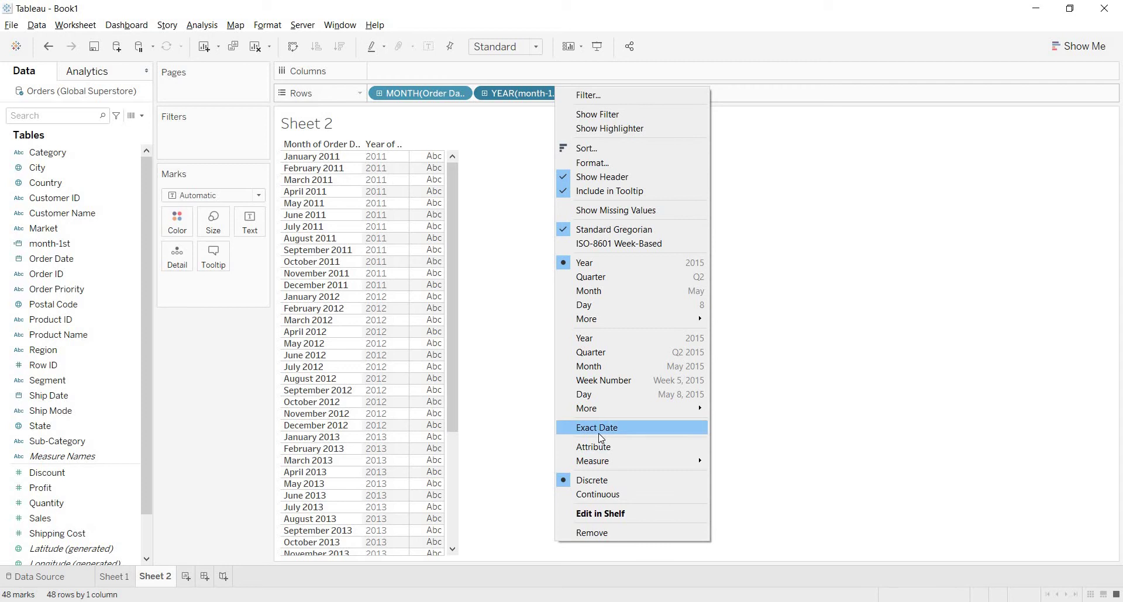
{"action": "left_click", "coordinate": [599, 430]}
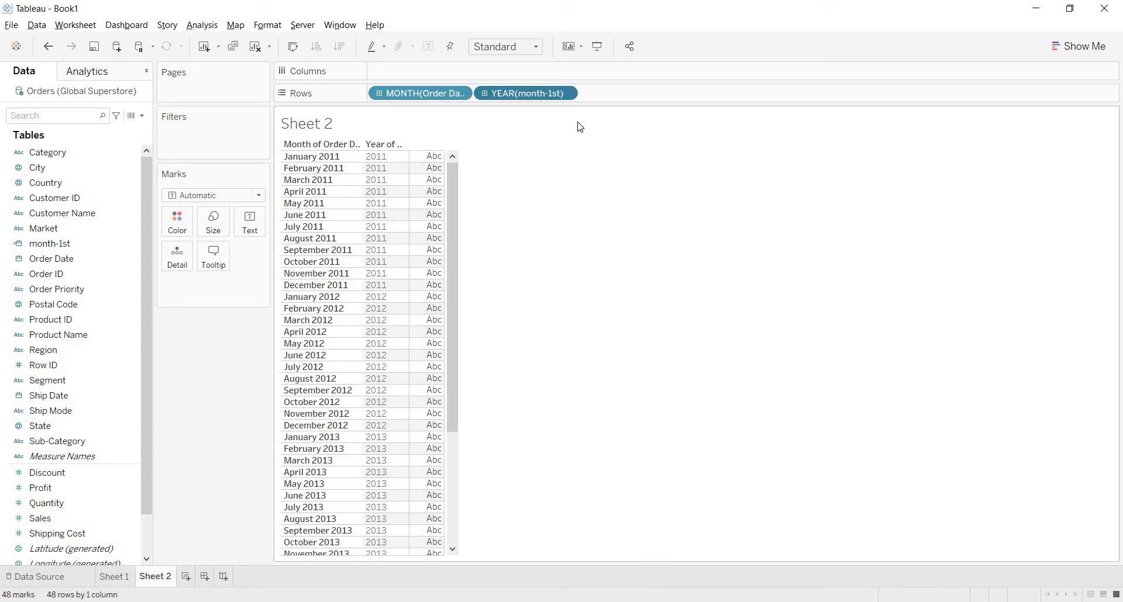
{"action": "left_click", "coordinate": [555, 91]}
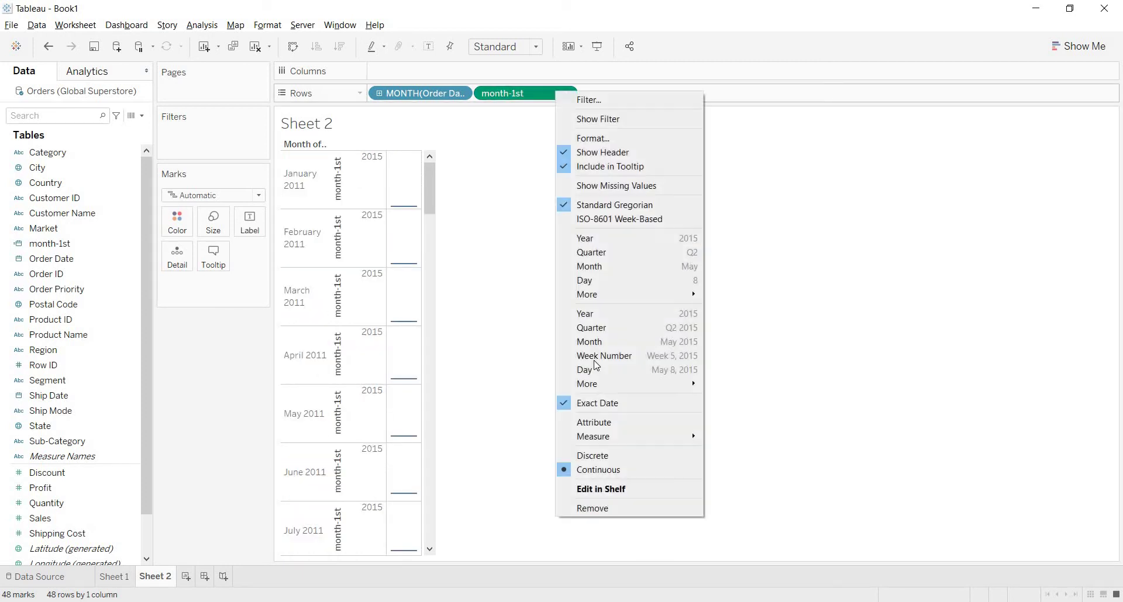
{"action": "left_click", "coordinate": [600, 457]}
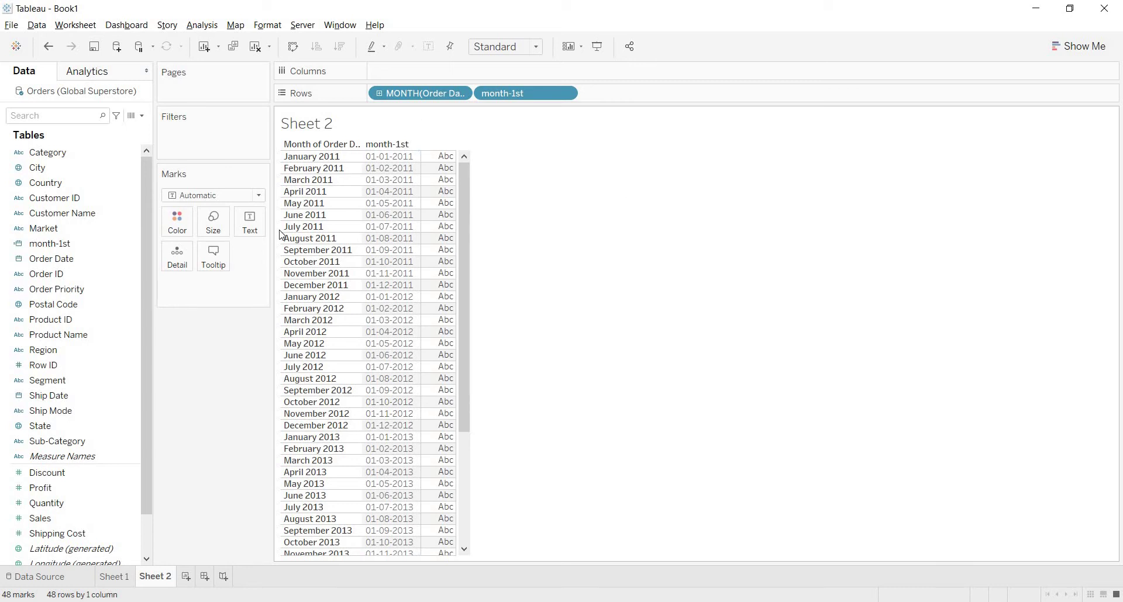
Edit month-1st so its formula reads week(DATE(DATETRUNC('month',[Order Date]))) and accept the change
{"action": "right_click", "coordinate": [83, 243]}
{"action": "left_click", "coordinate": [124, 320]}
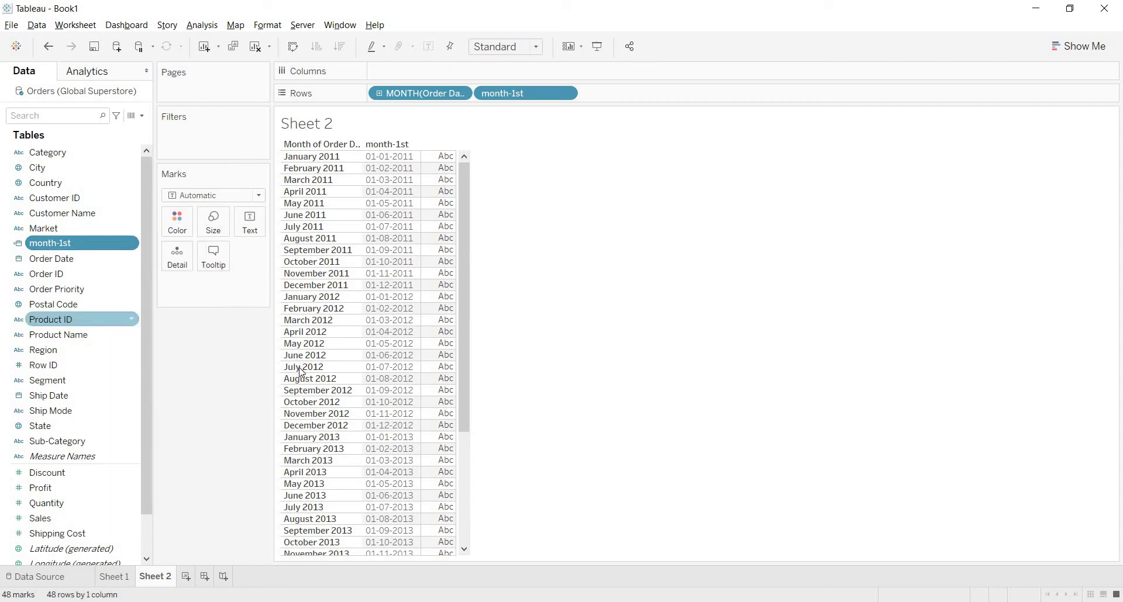
{"action": "left_click", "coordinate": [321, 248]}
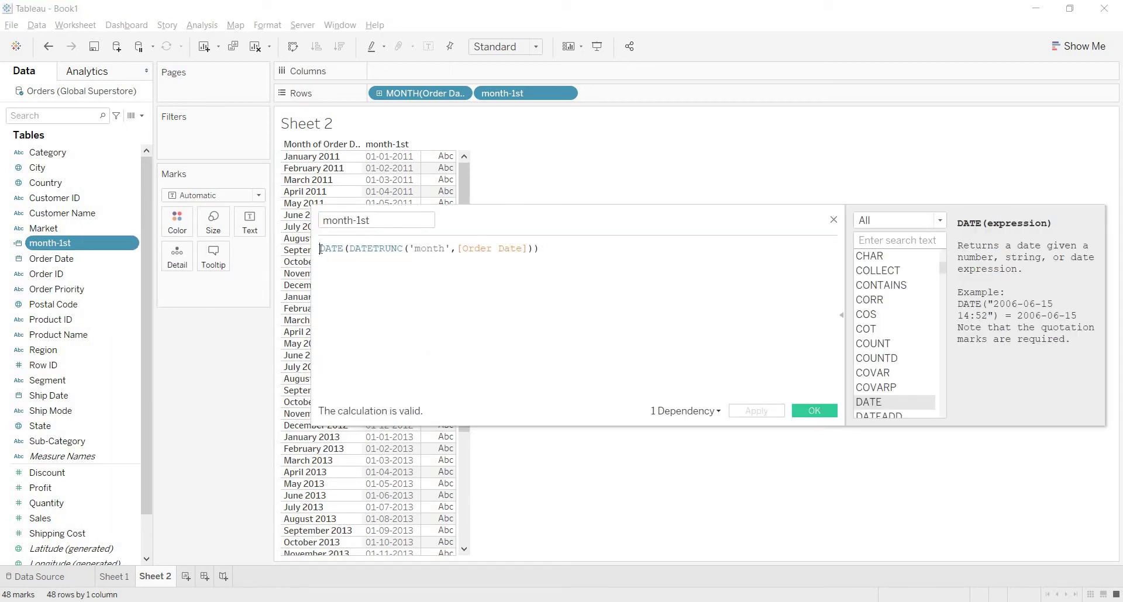
{"action": "type", "text": "week"}
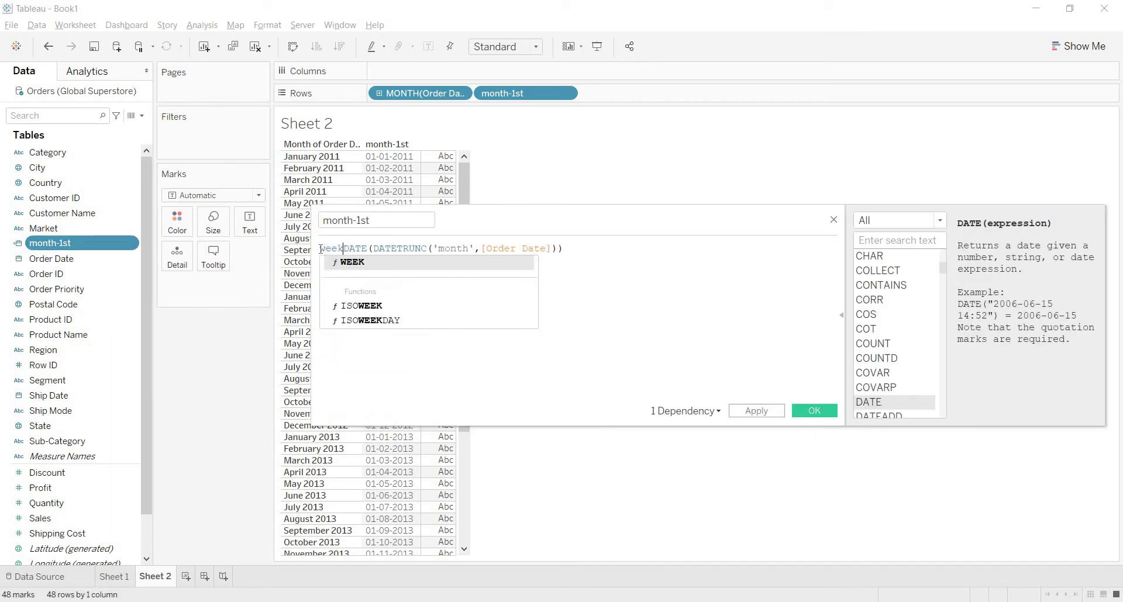
{"action": "type", "text": "("}
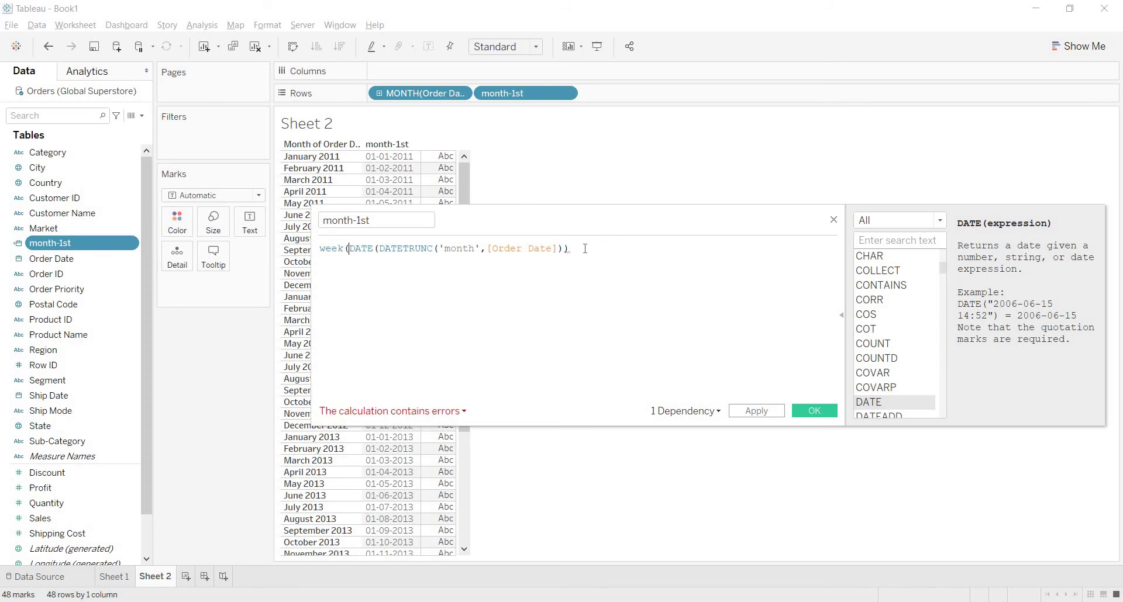
{"action": "type", "text": "))"}
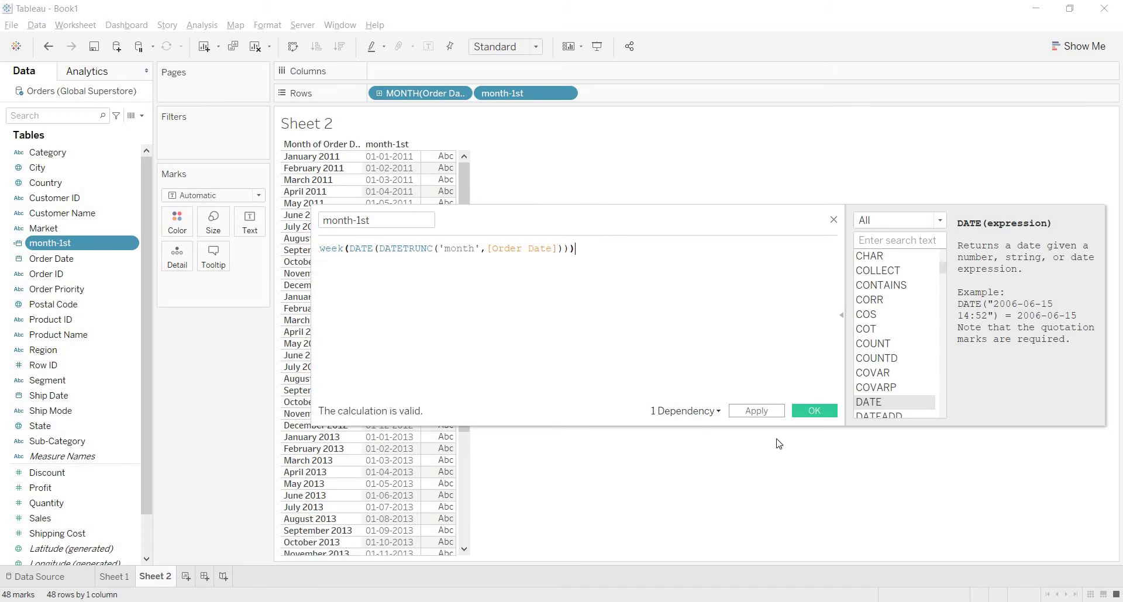
{"action": "left_click", "coordinate": [803, 411]}
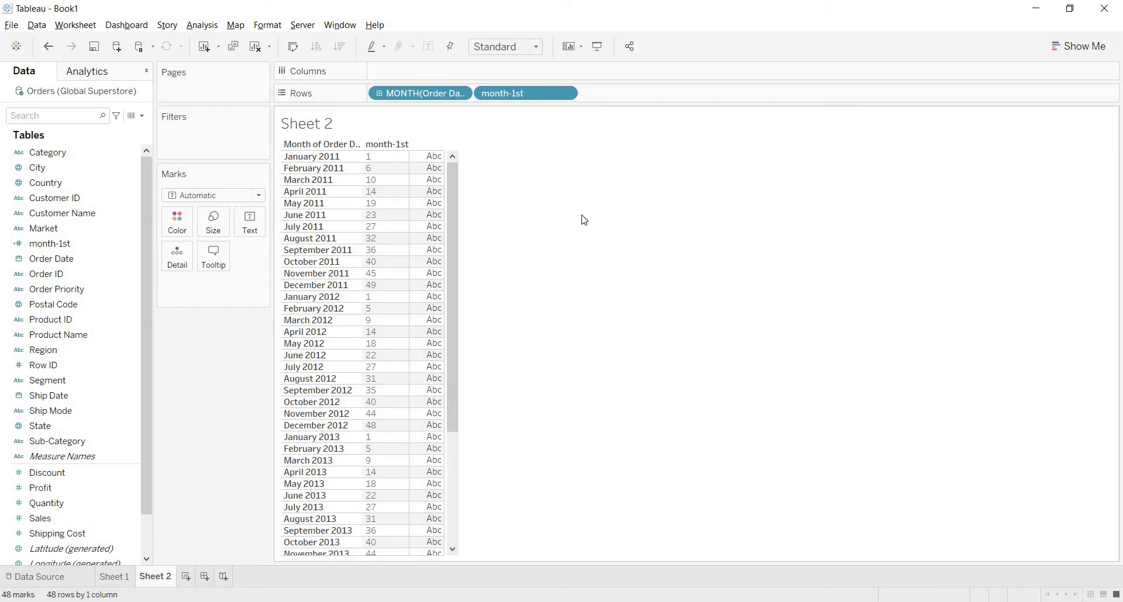
Reopen the month-1st calculation to examine its week formula against the table, then close it
{"action": "left_click", "coordinate": [88, 245]}
{"action": "right_click", "coordinate": [89, 245]}
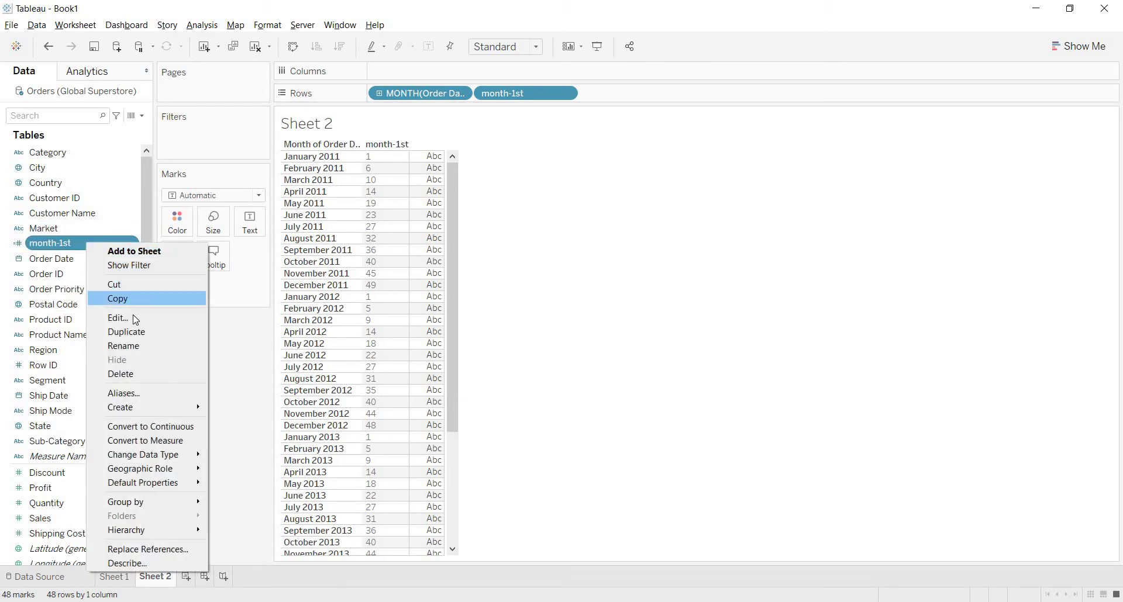
{"action": "left_click", "coordinate": [152, 318]}
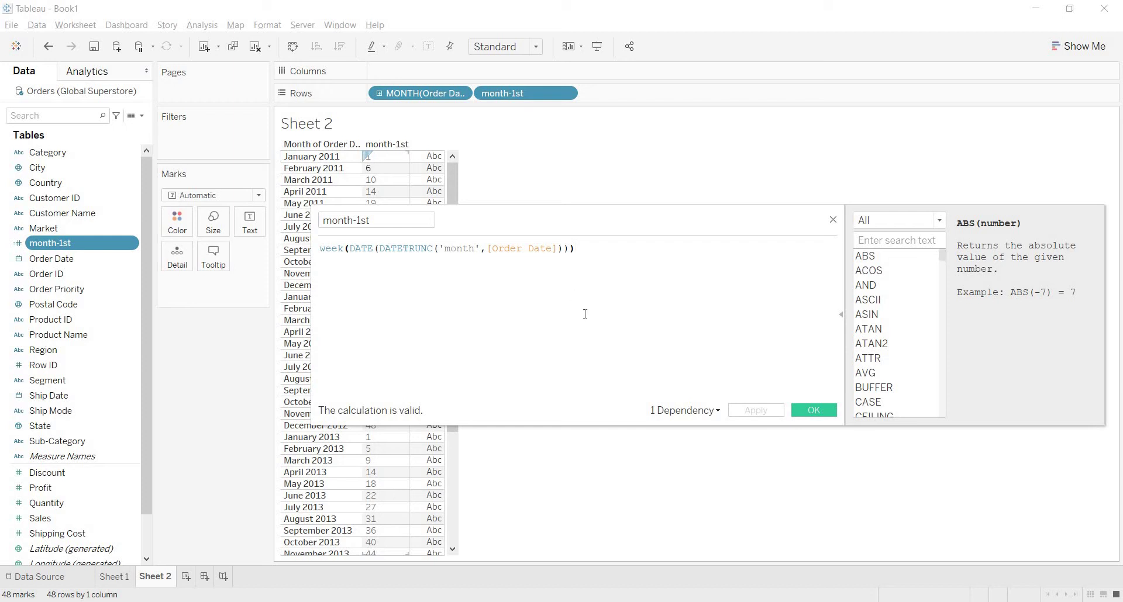
{"action": "left_click", "coordinate": [828, 415]}
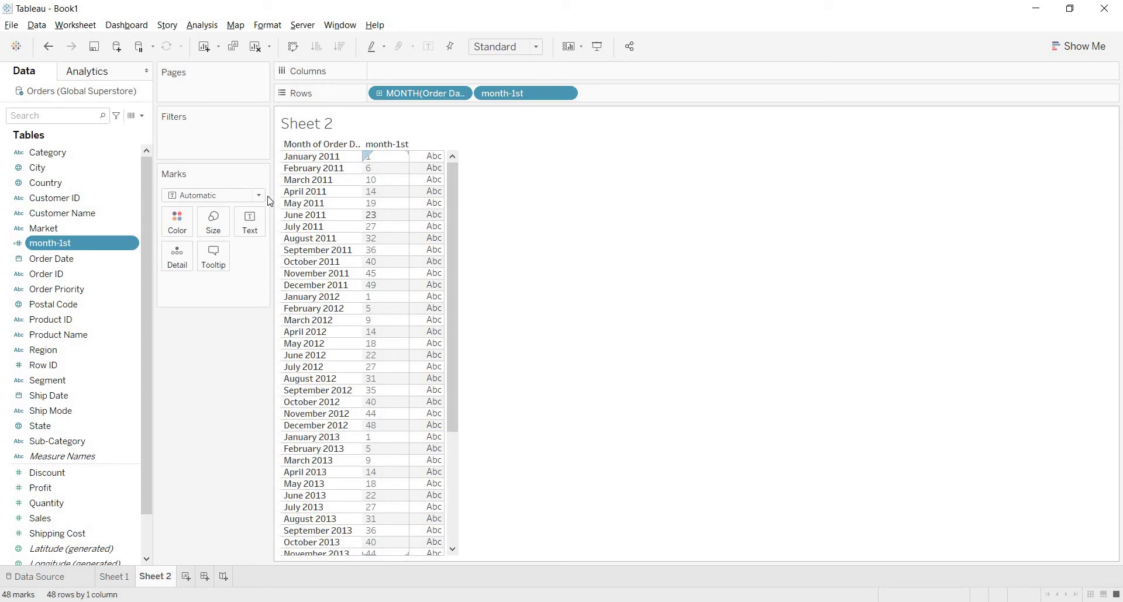
Edit the month-1st calculation so its formula reads week(DATE(DATETRUNC('month',[Order Date])))+1 and accept the change
{"action": "right_click", "coordinate": [121, 248]}
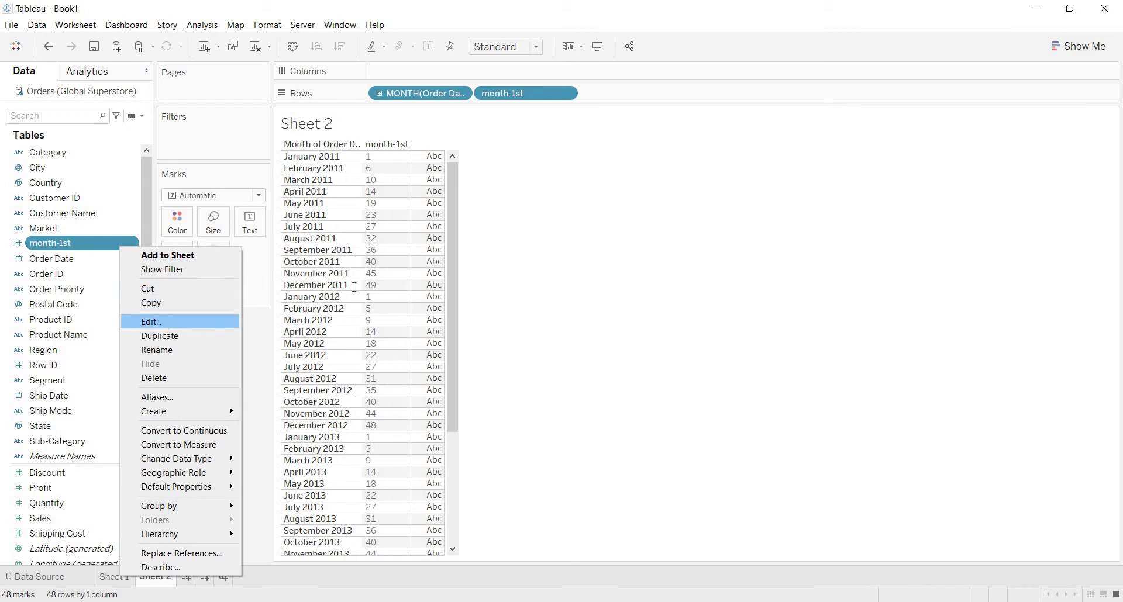
{"action": "left_click", "coordinate": [161, 322]}
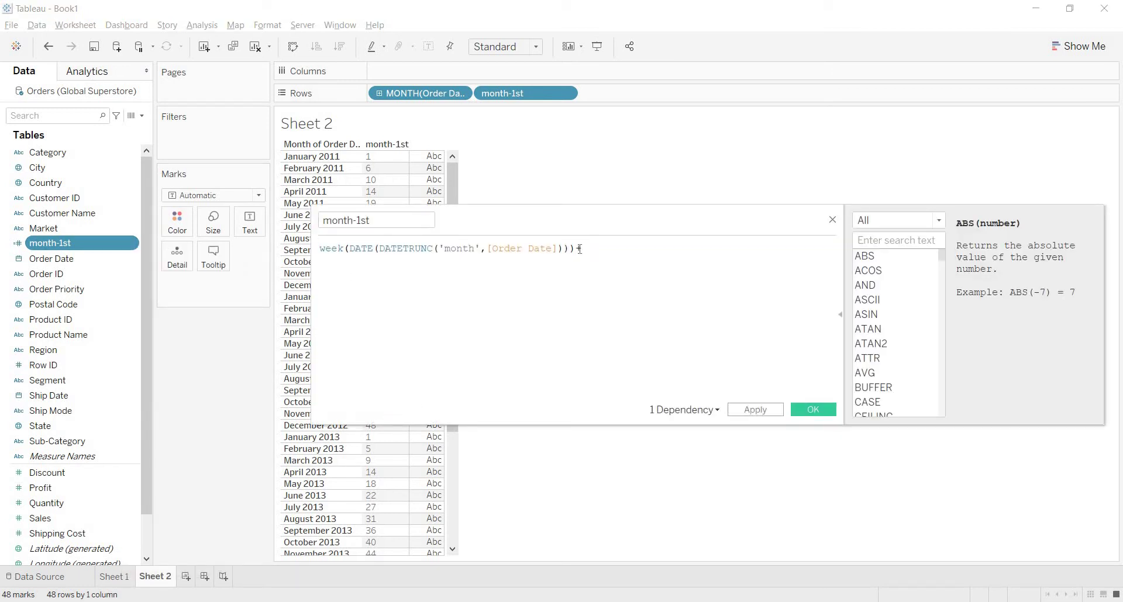
{"action": "type", "text": "-1"}
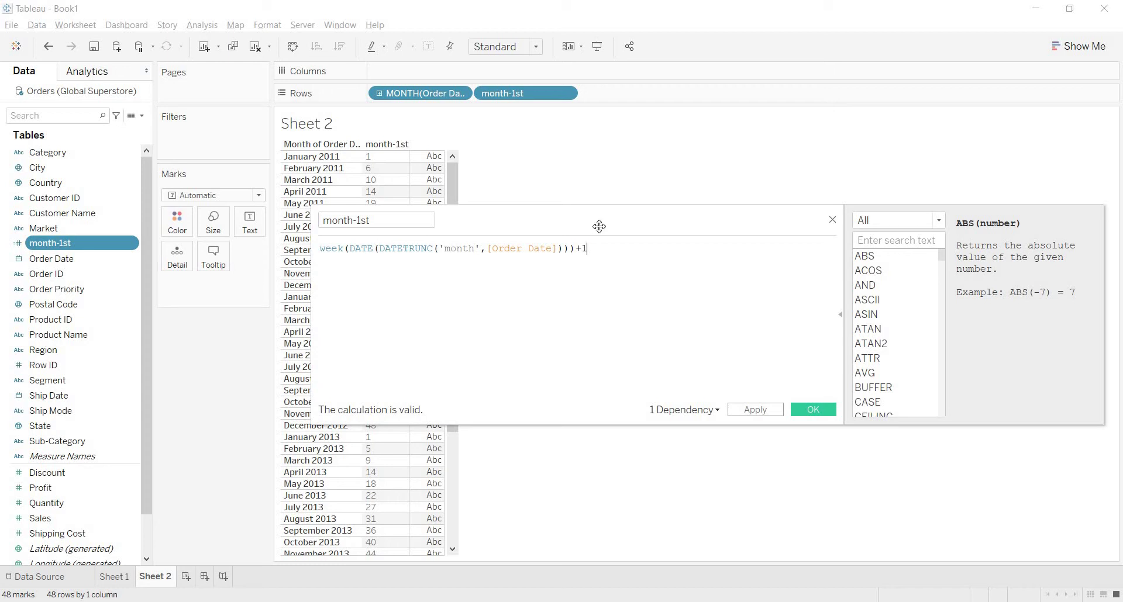
{"action": "left_click_drag", "start_coordinate": [571, 251], "coordinate": [314, 240]}
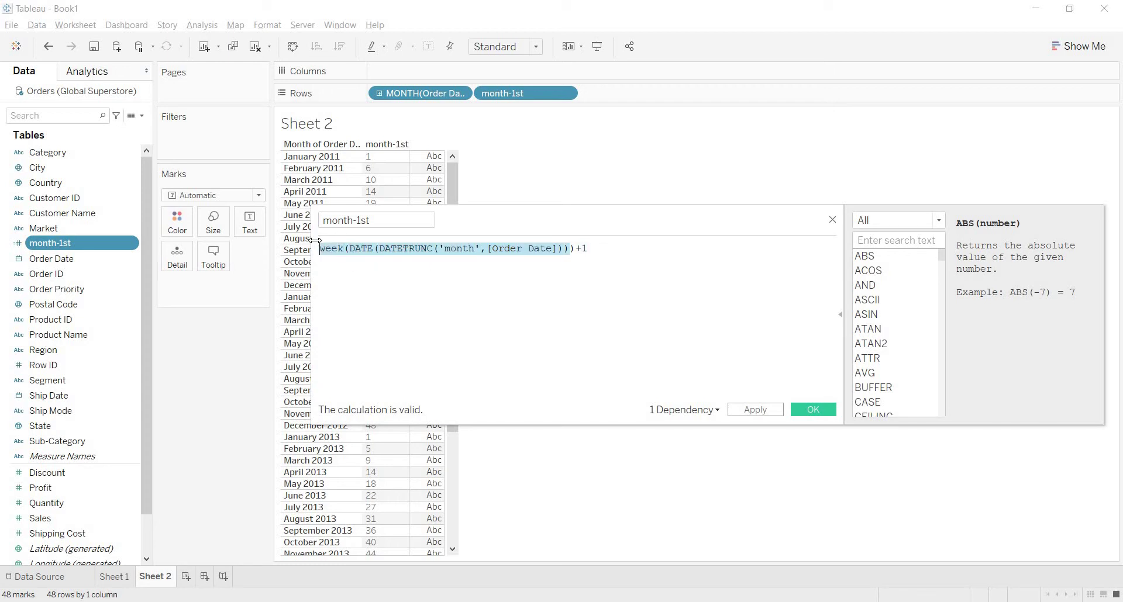
{"action": "left_click", "coordinate": [346, 276]}
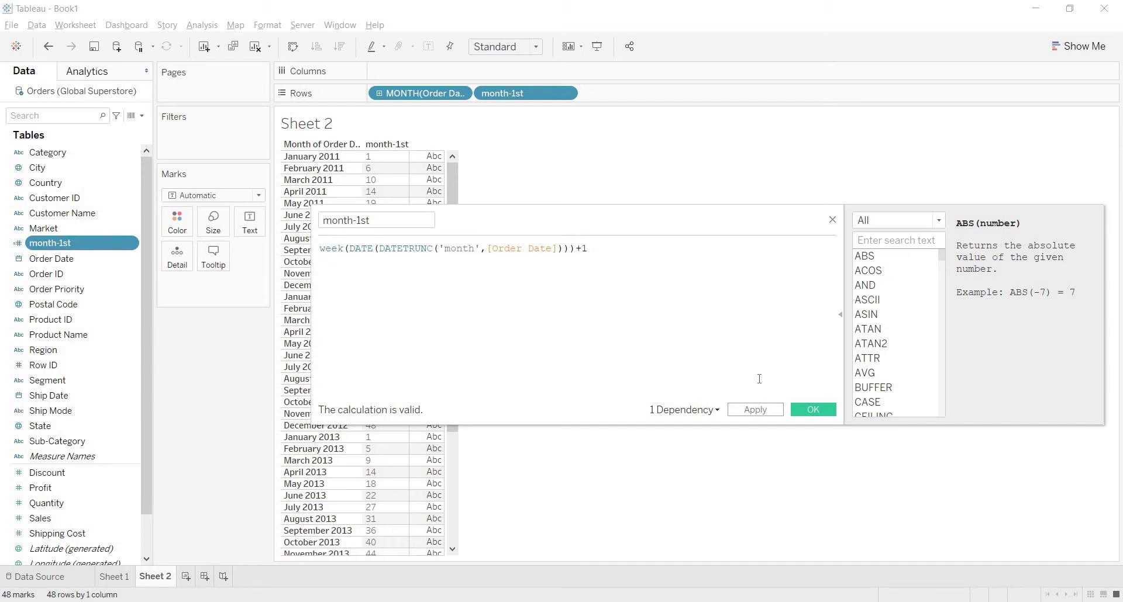
{"action": "left_click", "coordinate": [809, 407]}
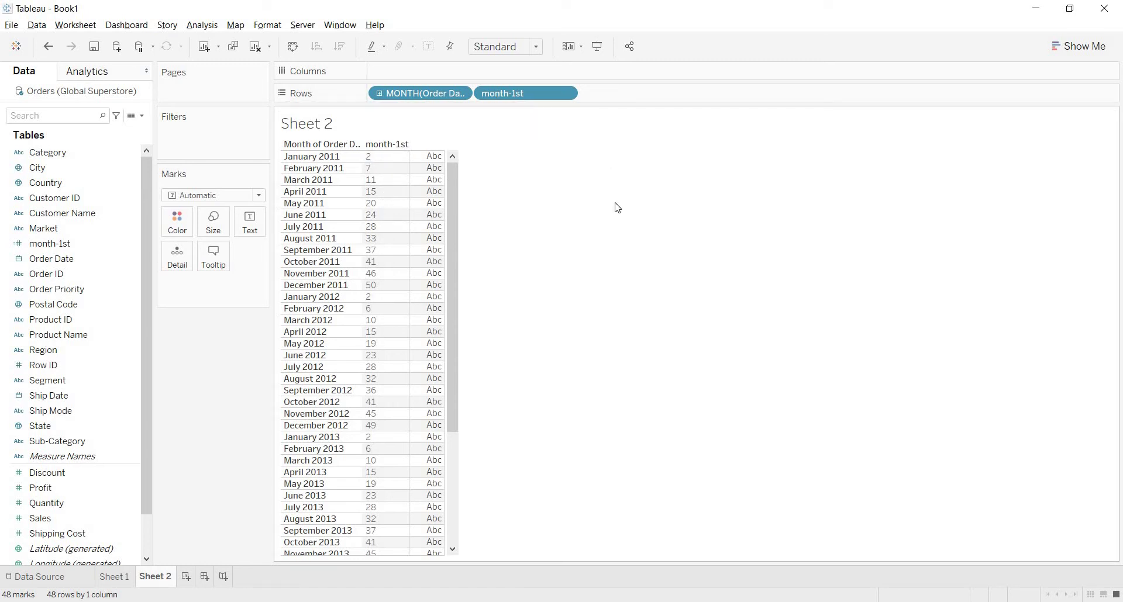
{"action": "left_click", "coordinate": [221, 304]}
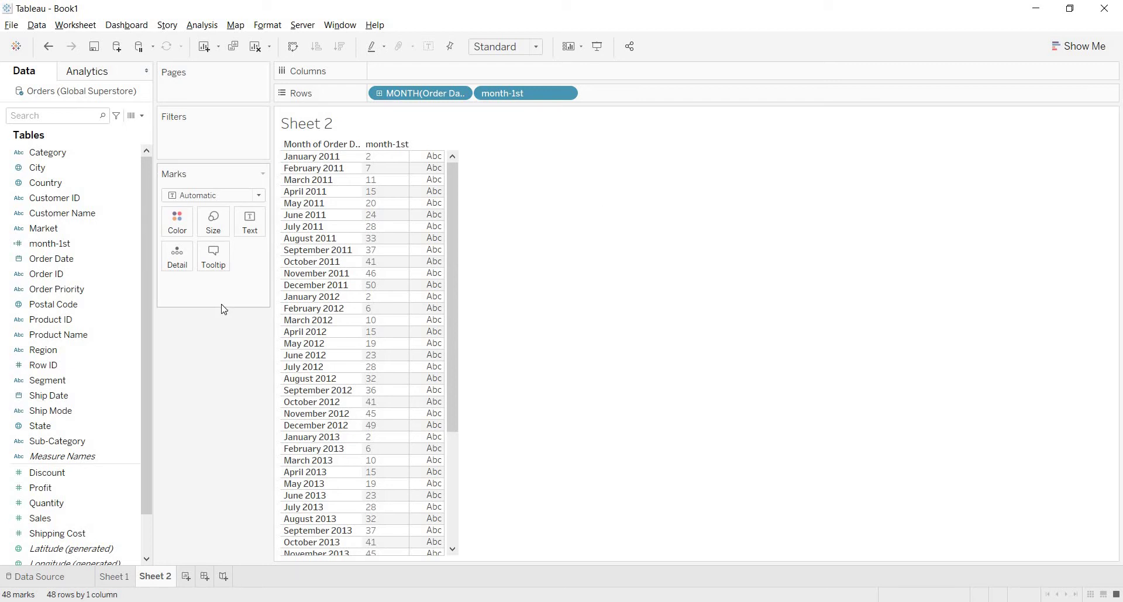
Create a new calculated field named sale-2nd week
{"action": "left_click", "coordinate": [143, 117]}
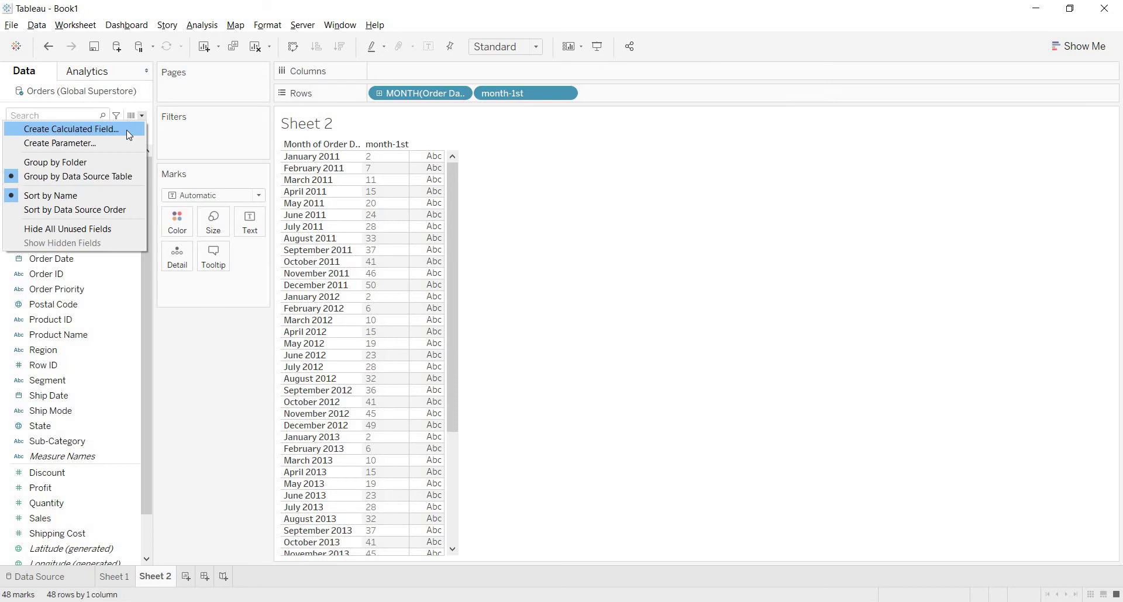
{"action": "left_click", "coordinate": [127, 130]}
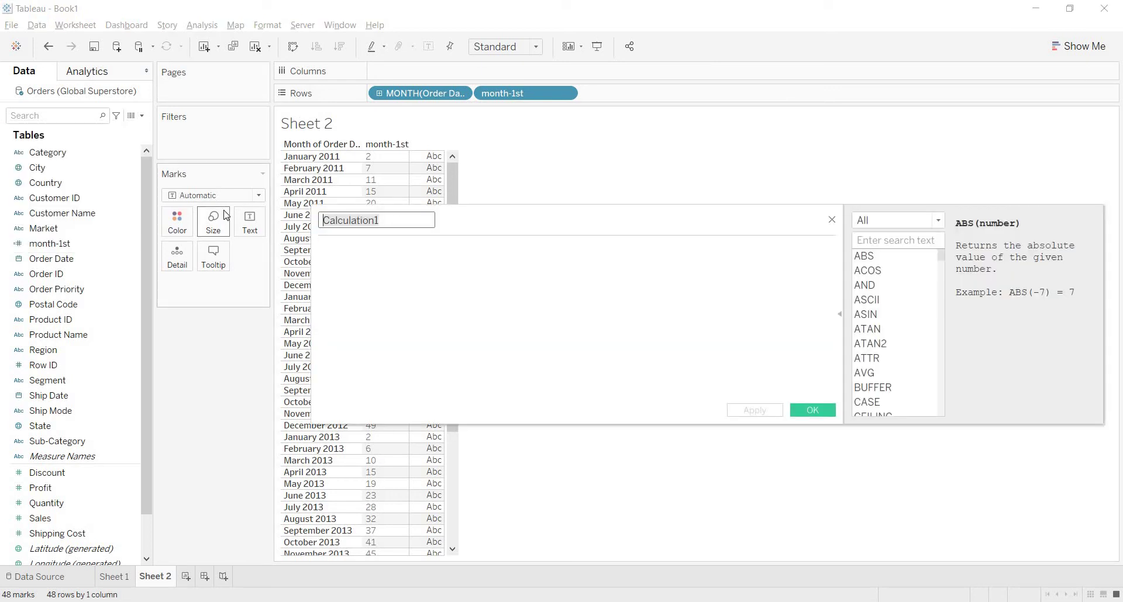
{"action": "type", "text": "sale"}
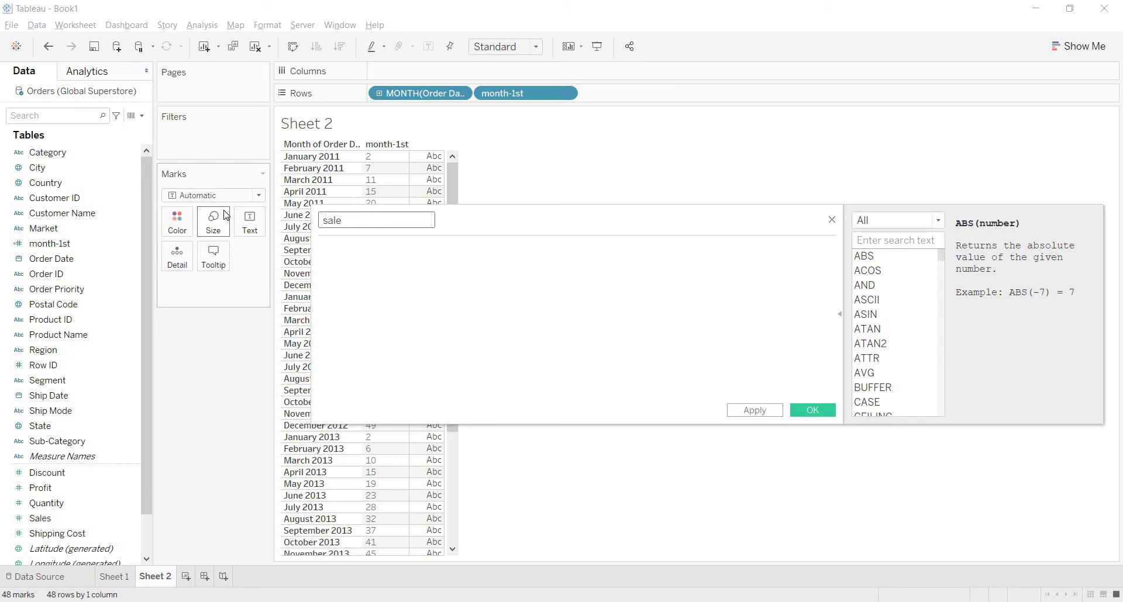
{"action": "type", "text": "k"}
{"action": "left_click", "coordinate": [328, 274]}
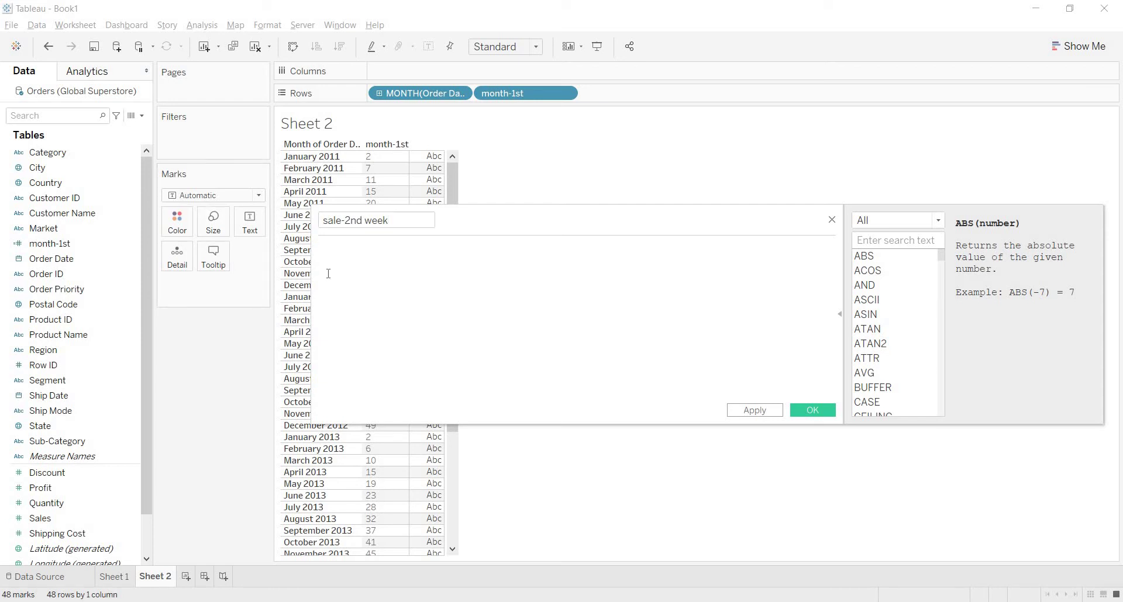
Begin the sale-2nd week formula with a level-of-detail expression on the order date: { FIXED [Order Date]:
{"action": "type", "text": "fix"}
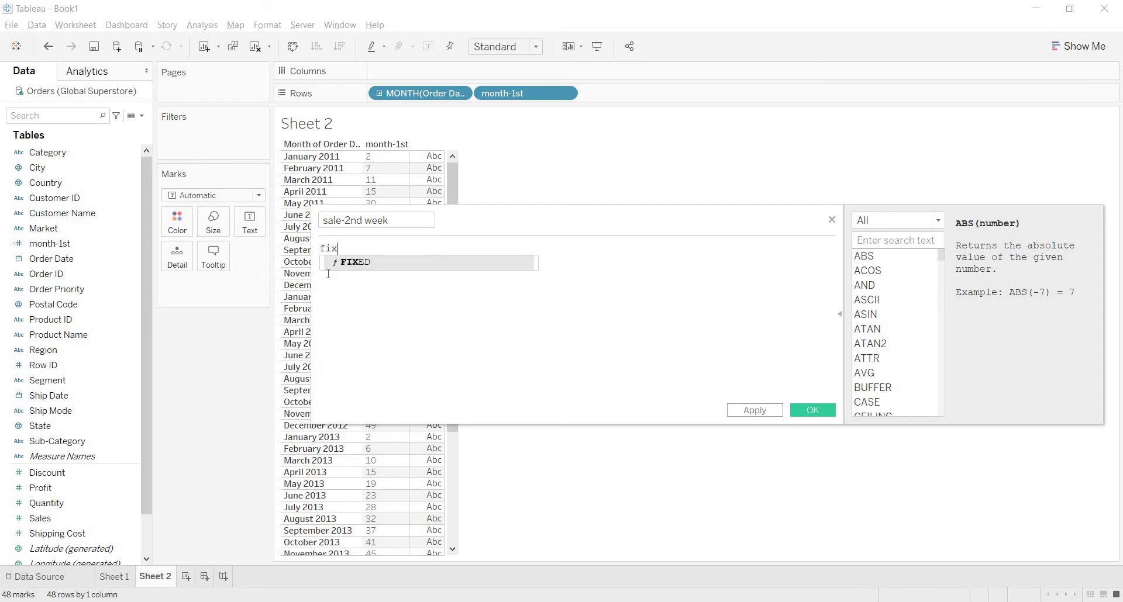
{"action": "key", "text": "Return"}
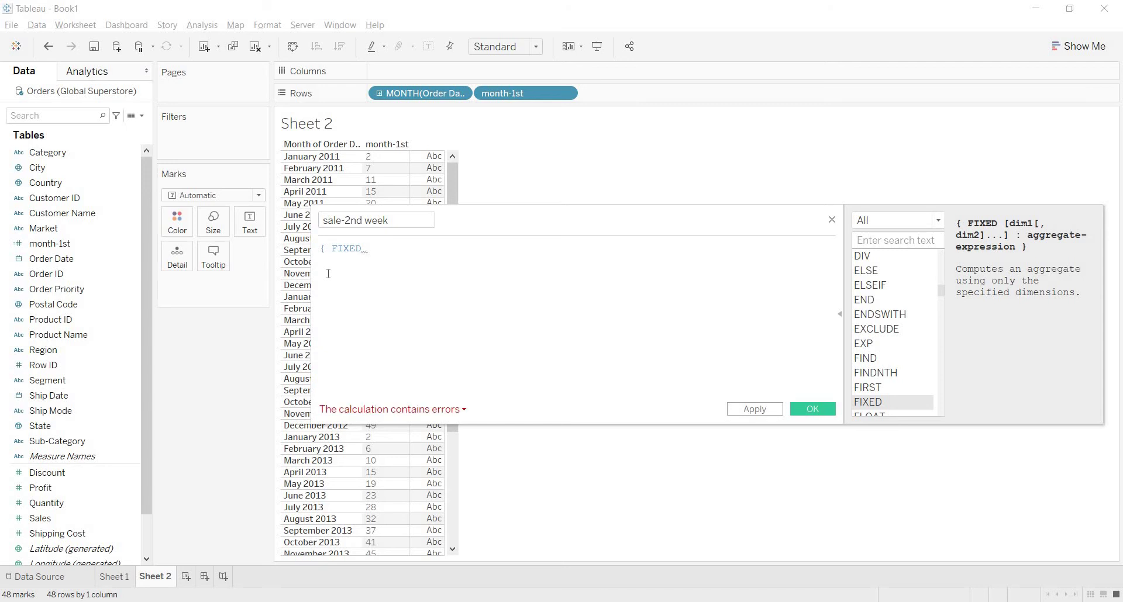
{"action": "type", "text": "or"}
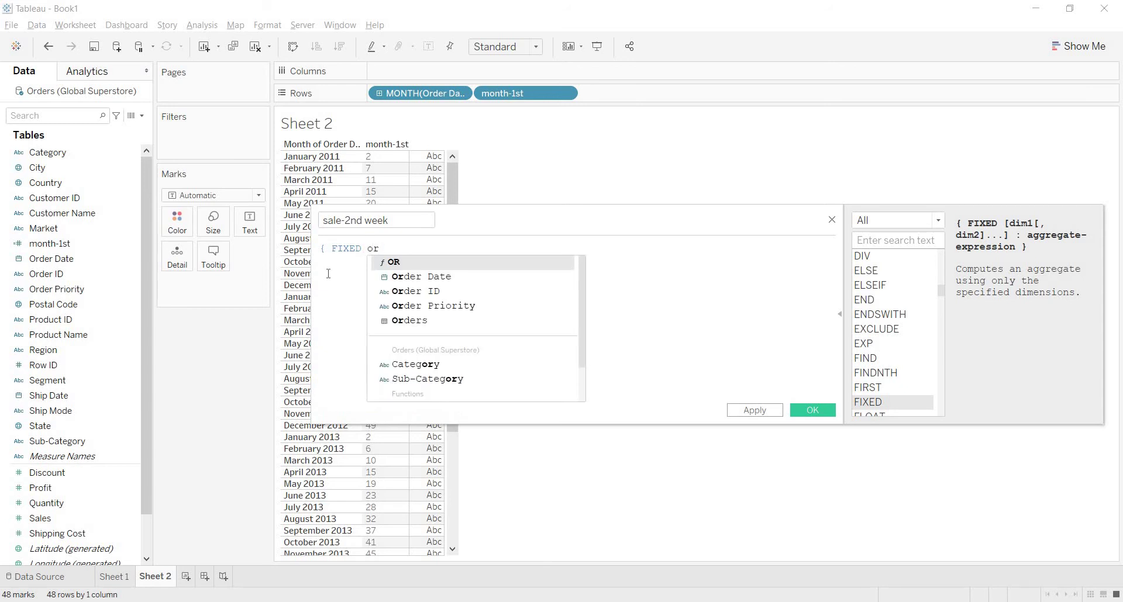
{"action": "key", "text": "Down"}
{"action": "key", "text": "Return"}
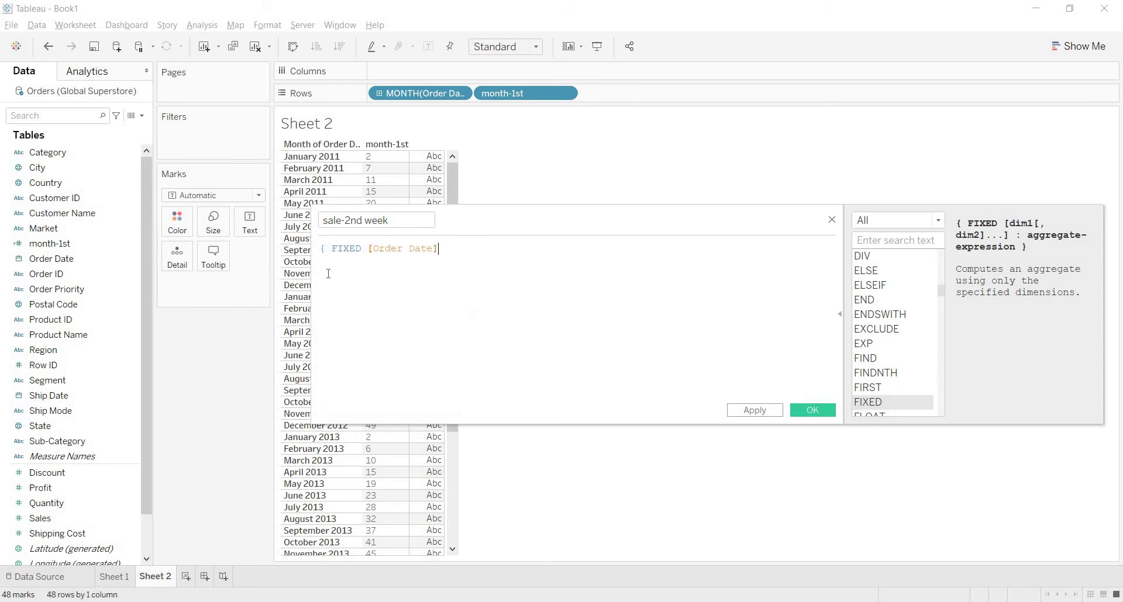
{"action": "type", "text": ":"}
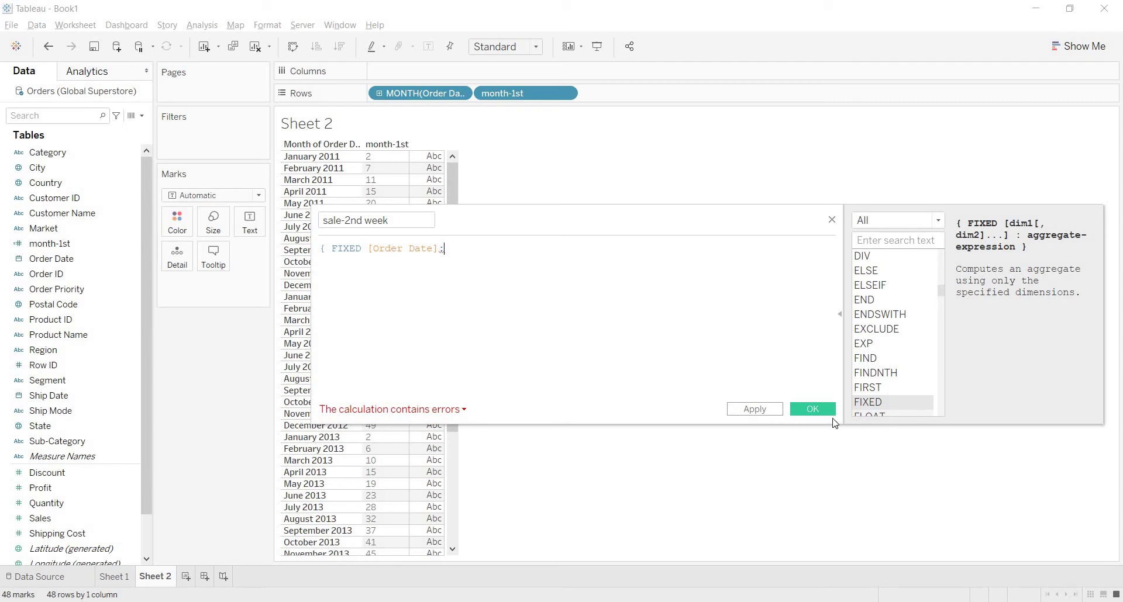
Continue the formula after the colon with a conditional sum on the order date's week: SUM(if WEEK([Order Date]))
{"action": "type", "text": "SUM"}
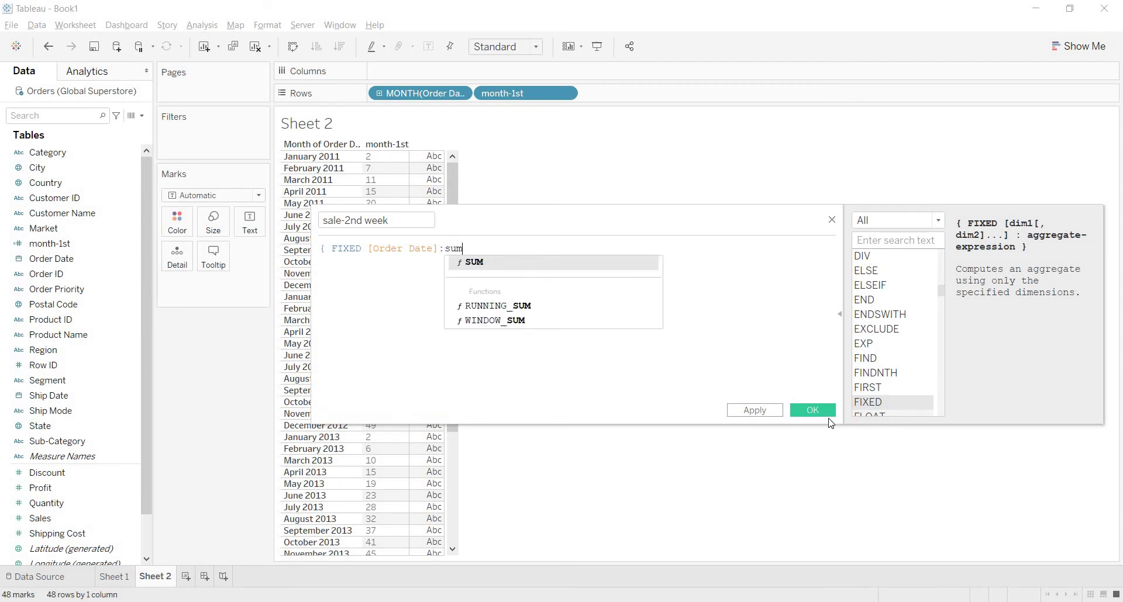
{"action": "key", "text": "Return"}
{"action": "type", "text": "if "}
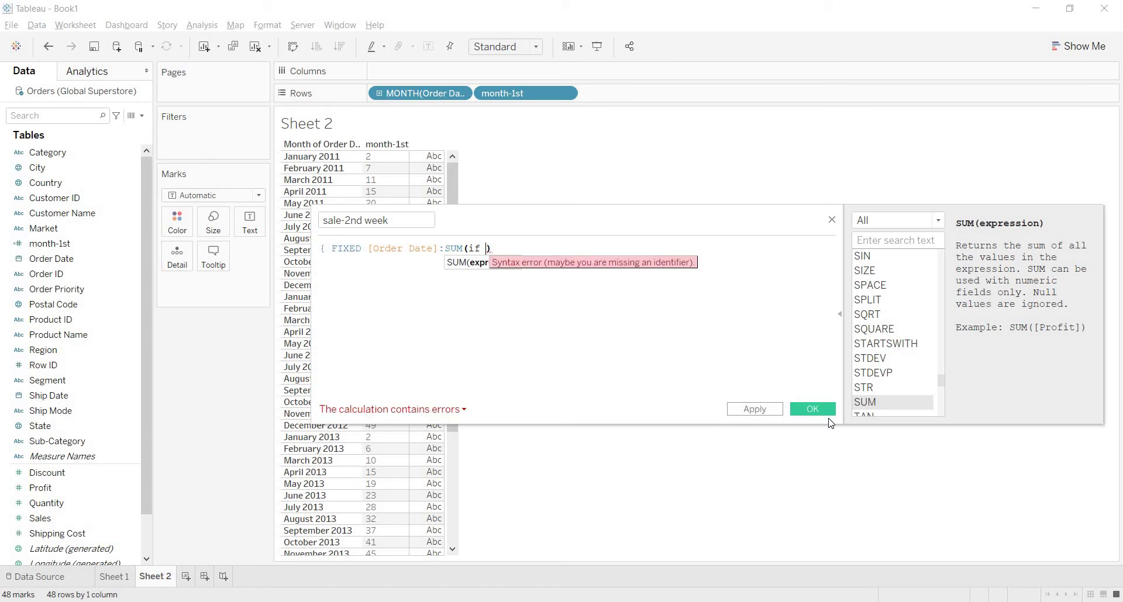
{"action": "type", "text": "week"}
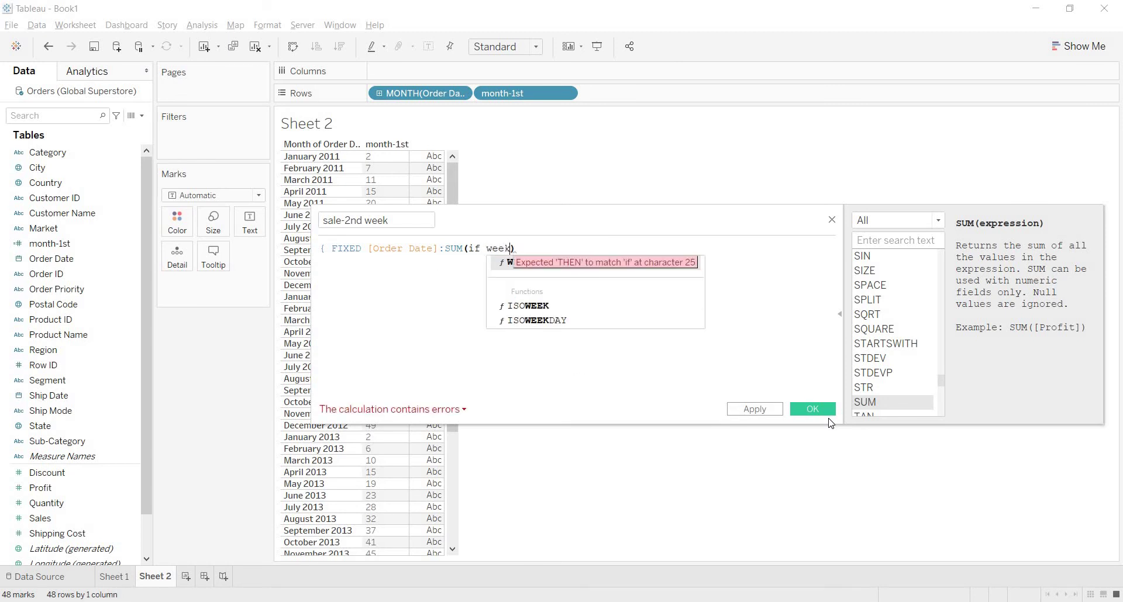
{"action": "key", "text": "BackSpace"}
{"action": "key", "text": "BackSpace"}
{"action": "key", "text": "BackSpace"}
{"action": "type", "text": "ee"}
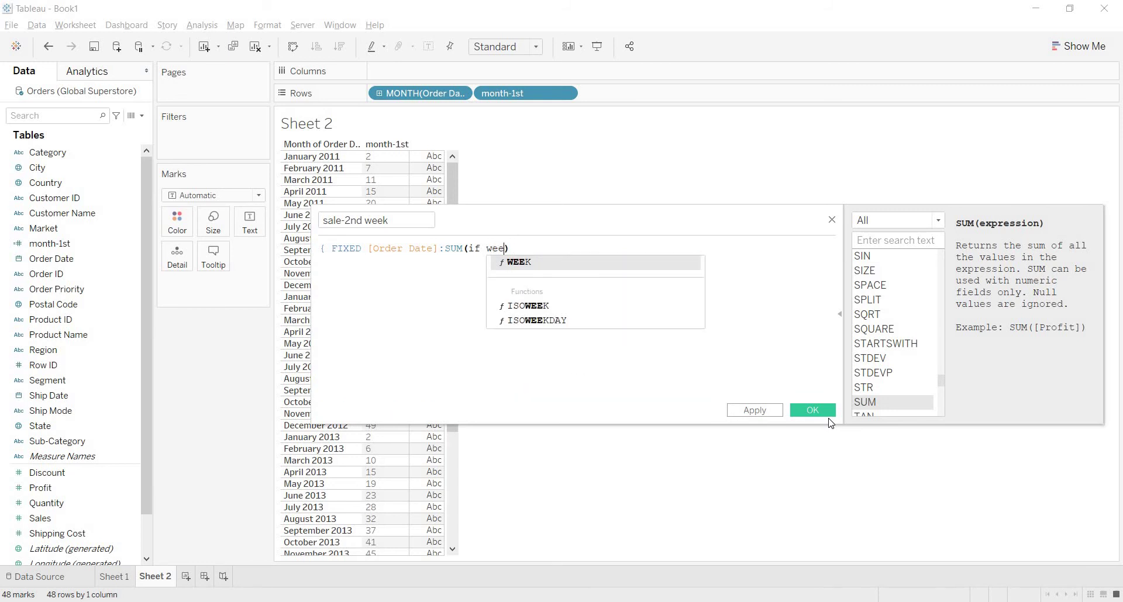
{"action": "key", "text": "Return"}
{"action": "type", "text": "ord"}
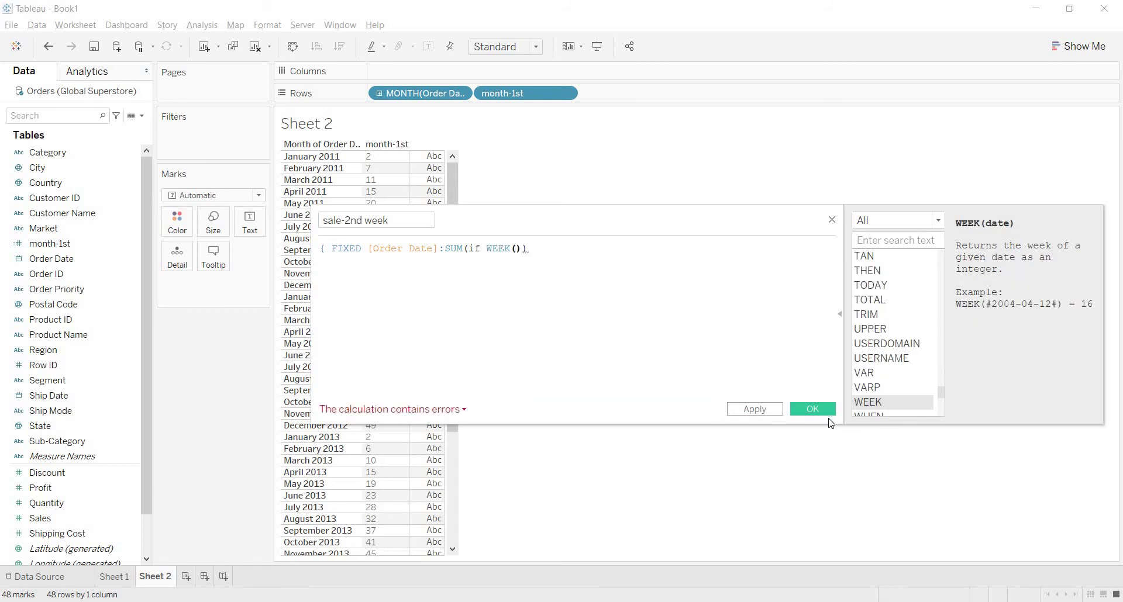
{"action": "type", "text": "e"}
{"action": "key", "text": "Return"}
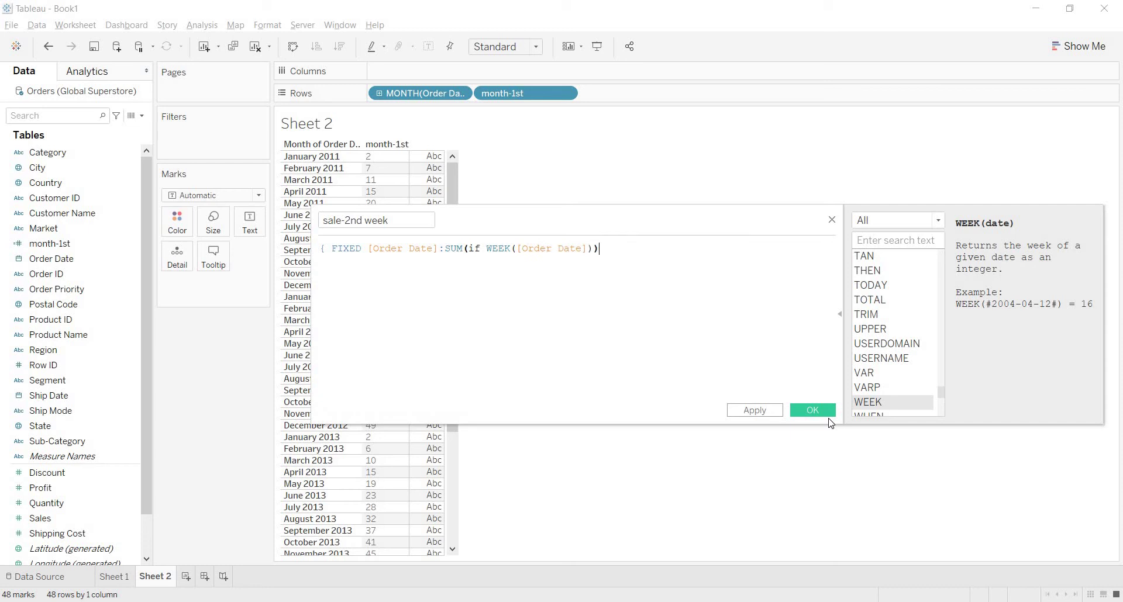
Complete the condition inside SUM by comparing the order date's week with the calculated field: =[month-1st]
{"action": "type", "text": ","}
{"action": "key", "text": "Left"}
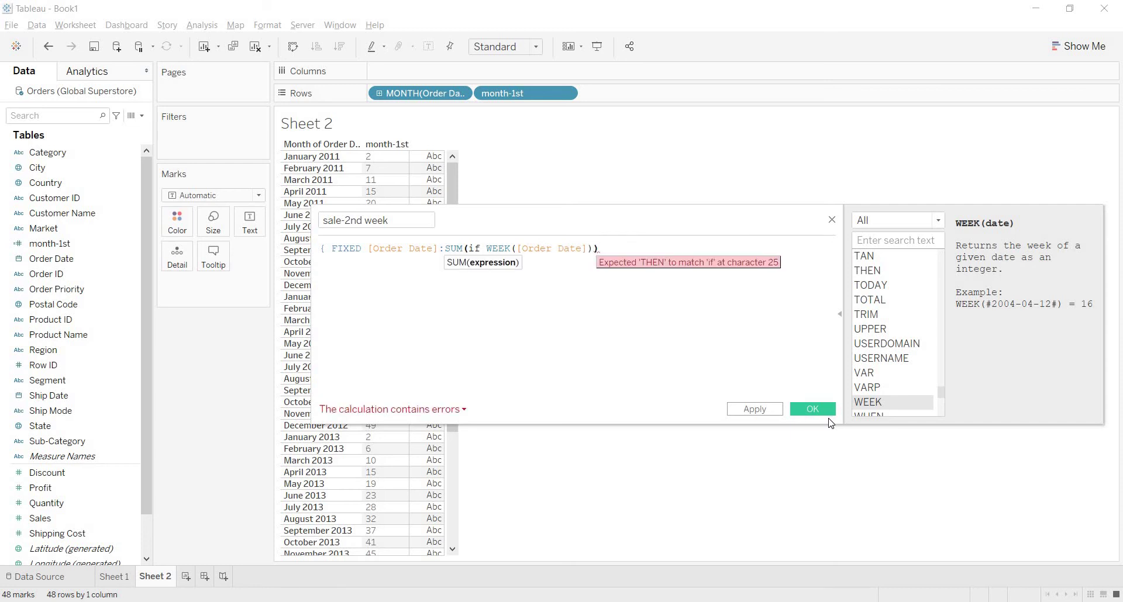
{"action": "type", "text": "="}
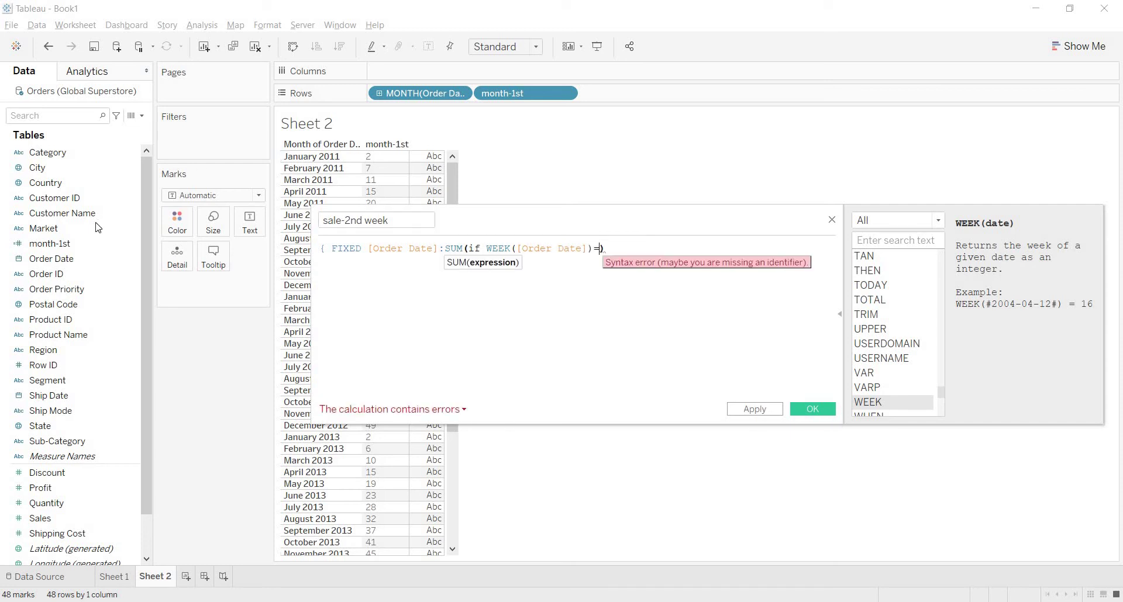
{"action": "left_click_drag", "start_coordinate": [50, 243], "coordinate": [600, 255]}
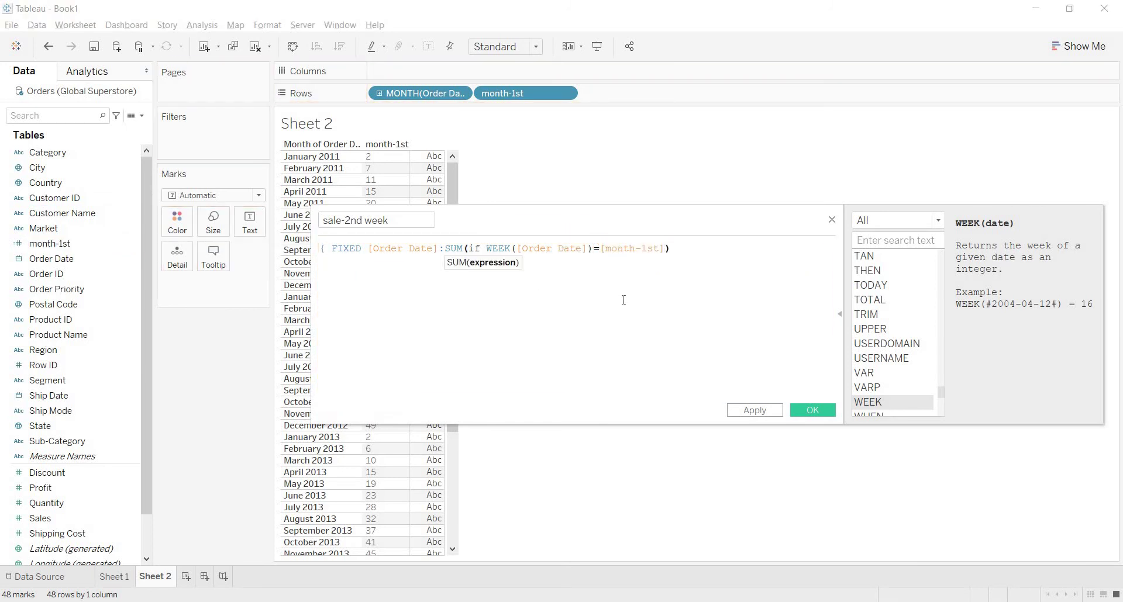
Finish the formula so the condition returns sales and all brackets are closed: then [Sales] END)}
{"action": "type", "text": "then sa"}
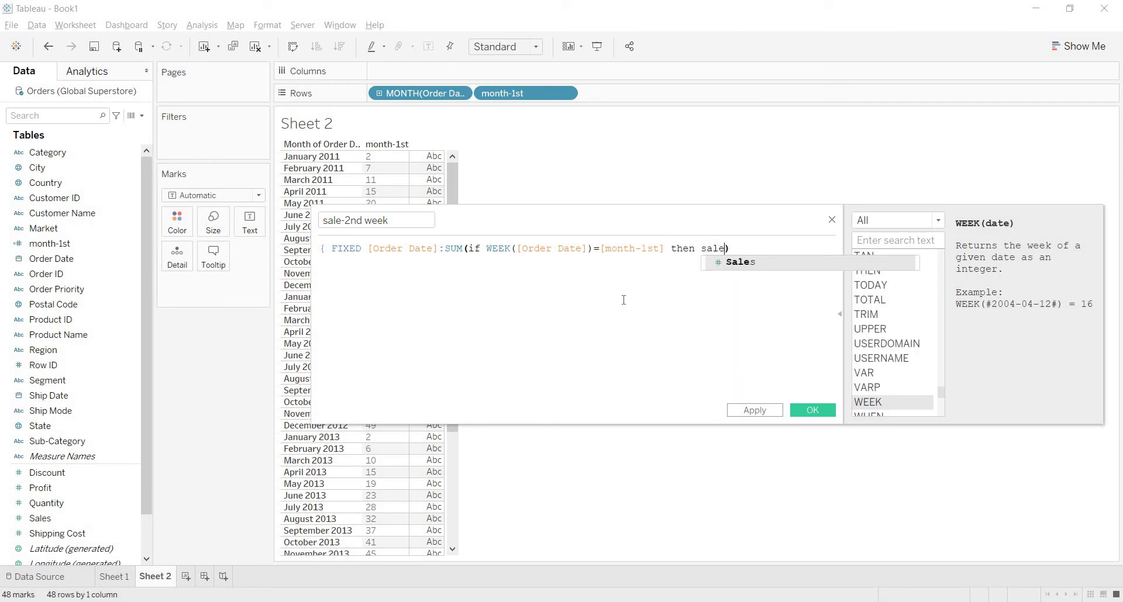
{"action": "type", "text": "le"}
{"action": "key", "text": "Return"}
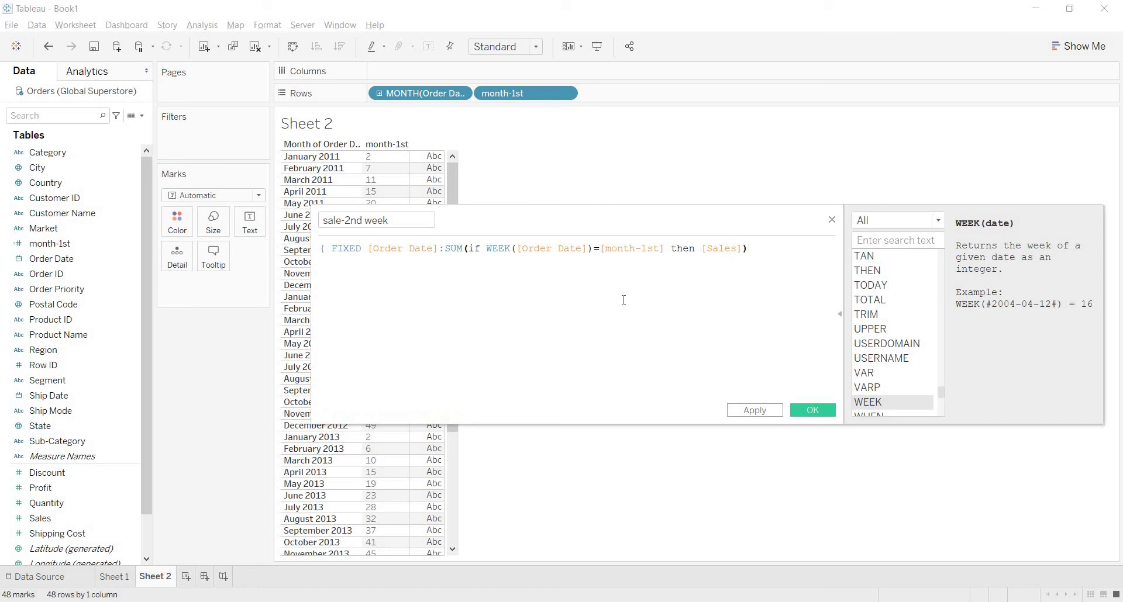
{"action": "key", "text": "Left"}
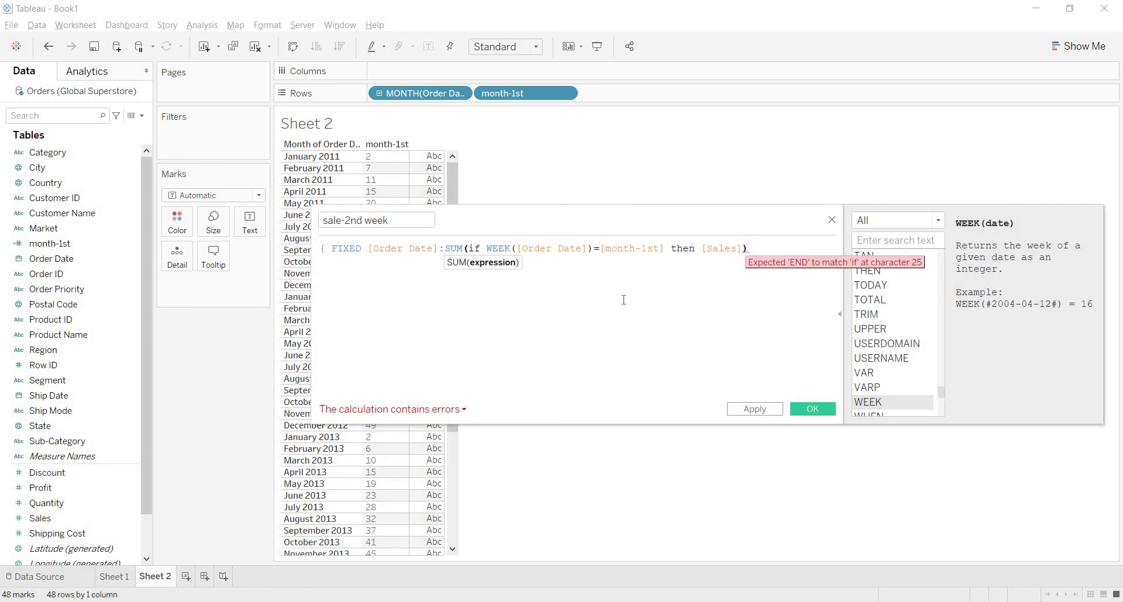
{"action": "type", "text": "end"}
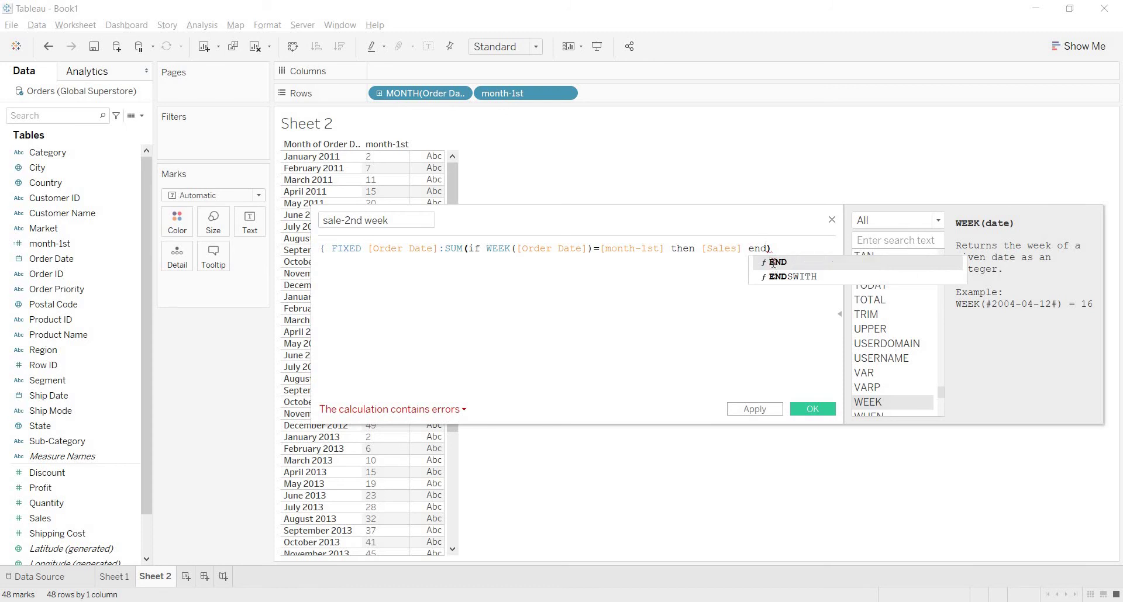
{"action": "left_click", "coordinate": [774, 263]}
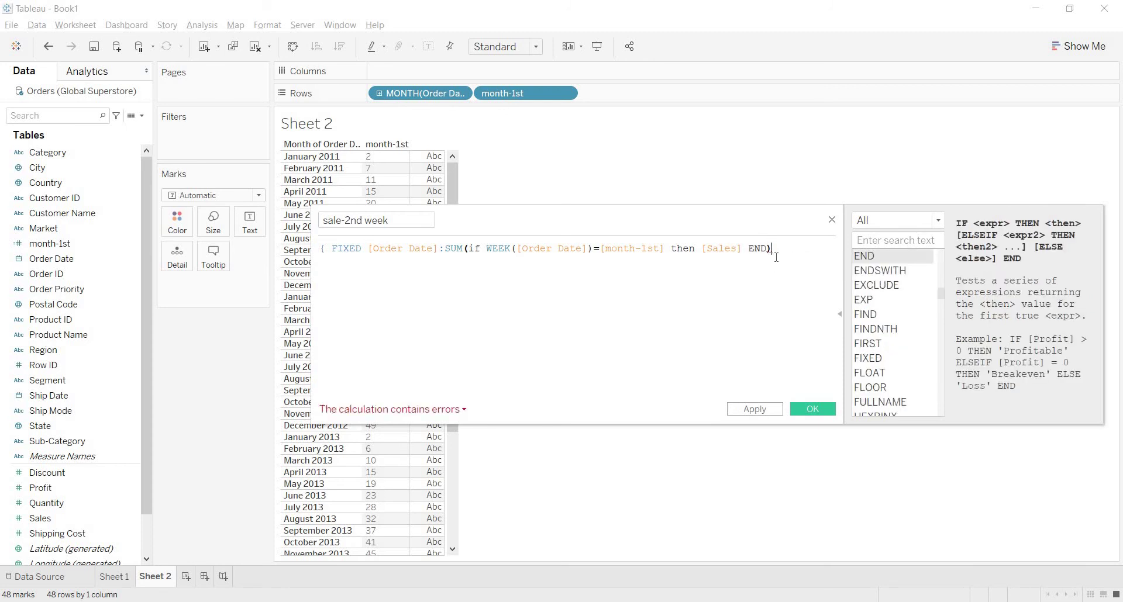
{"action": "type", "text": "}"}
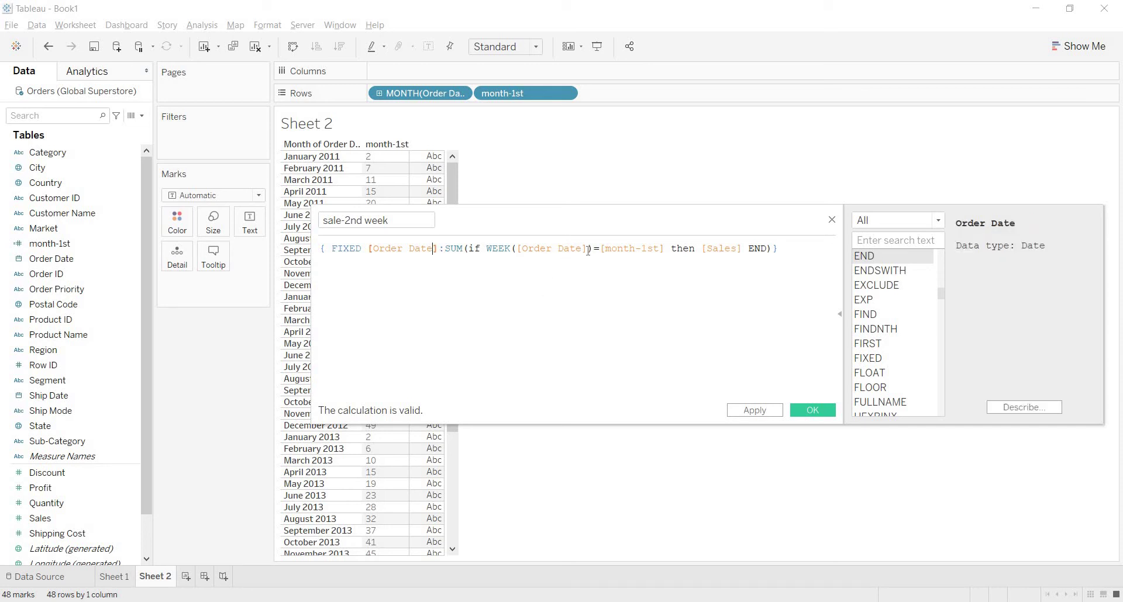
Examine the sale-2nd week formula's condition, highlighting [Order Date] inside WEEK and the [month-1st] field it is compared with
{"action": "left_click", "coordinate": [589, 249]}
{"action": "key", "text": "shift+Left"}
{"action": "key", "text": "shift+Left"}
{"action": "key", "text": "shift+Left"}
{"action": "key", "text": "shift+Left"}
{"action": "key", "text": "shift+Left"}
{"action": "key", "text": "shift+Left"}
{"action": "key", "text": "shift+Left"}
{"action": "key", "text": "shift+Left"}
{"action": "key", "text": "shift+Left"}
{"action": "key", "text": "shift+Left"}
{"action": "key", "text": "shift+Left"}
{"action": "key", "text": "shift+Left"}
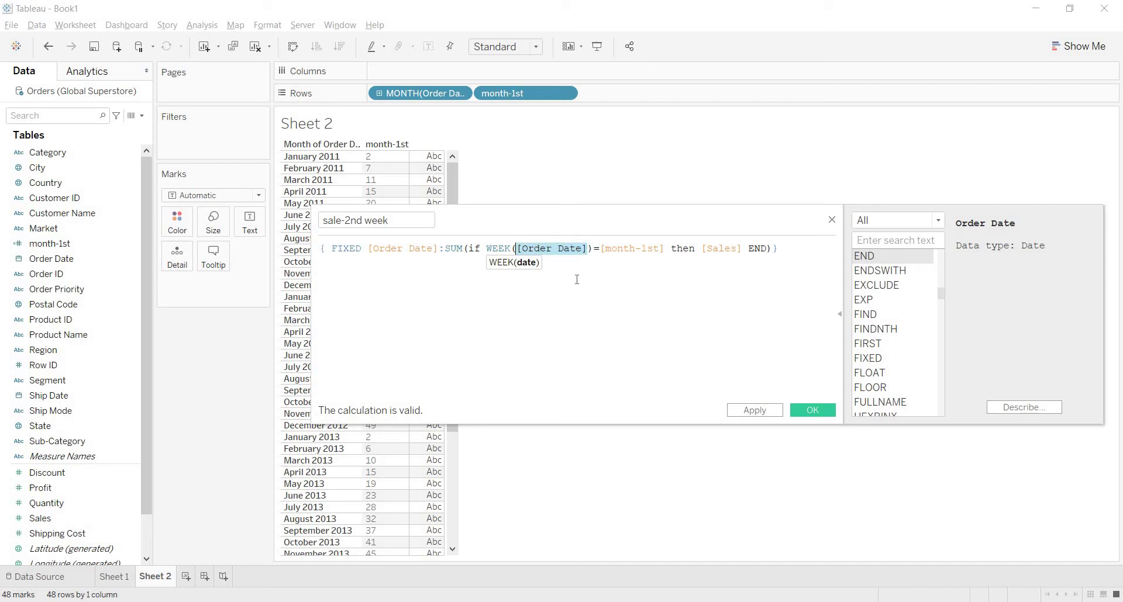
{"action": "key", "text": "End"}
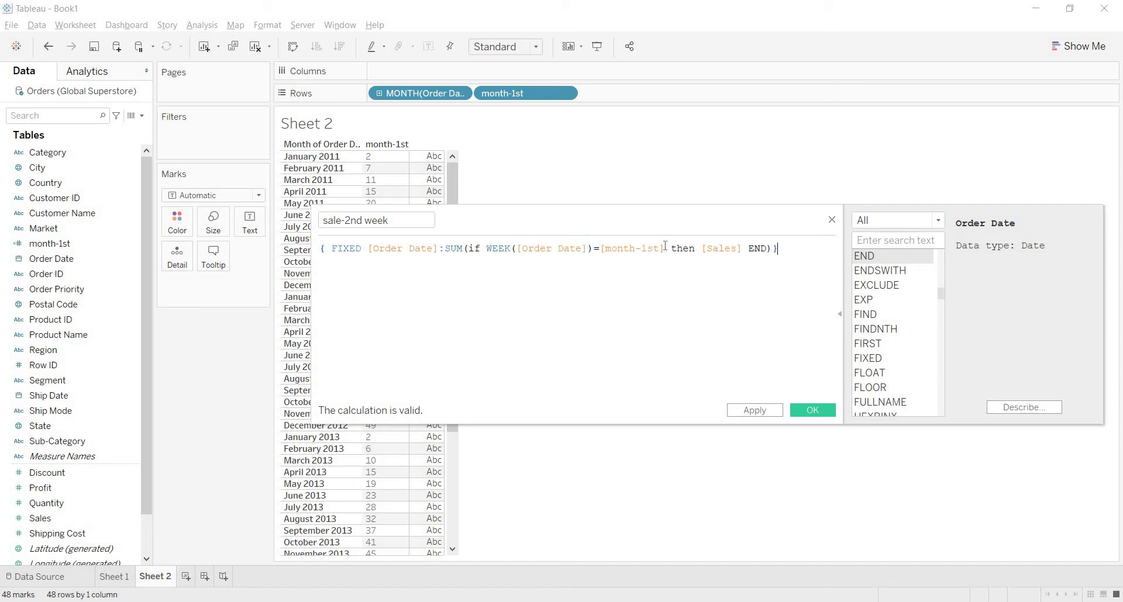
{"action": "left_click", "coordinate": [665, 246]}
{"action": "key", "text": "shift+Left"}
{"action": "key", "text": "shift+Left"}
{"action": "key", "text": "shift+Left"}
{"action": "key", "text": "shift+Left"}
{"action": "key", "text": "shift+Left"}
{"action": "key", "text": "shift+Left"}
{"action": "key", "text": "shift+Left"}
{"action": "key", "text": "shift+Left"}
{"action": "key", "text": "shift+Left"}
{"action": "key", "text": "shift+Left"}
{"action": "key", "text": "shift+Left"}
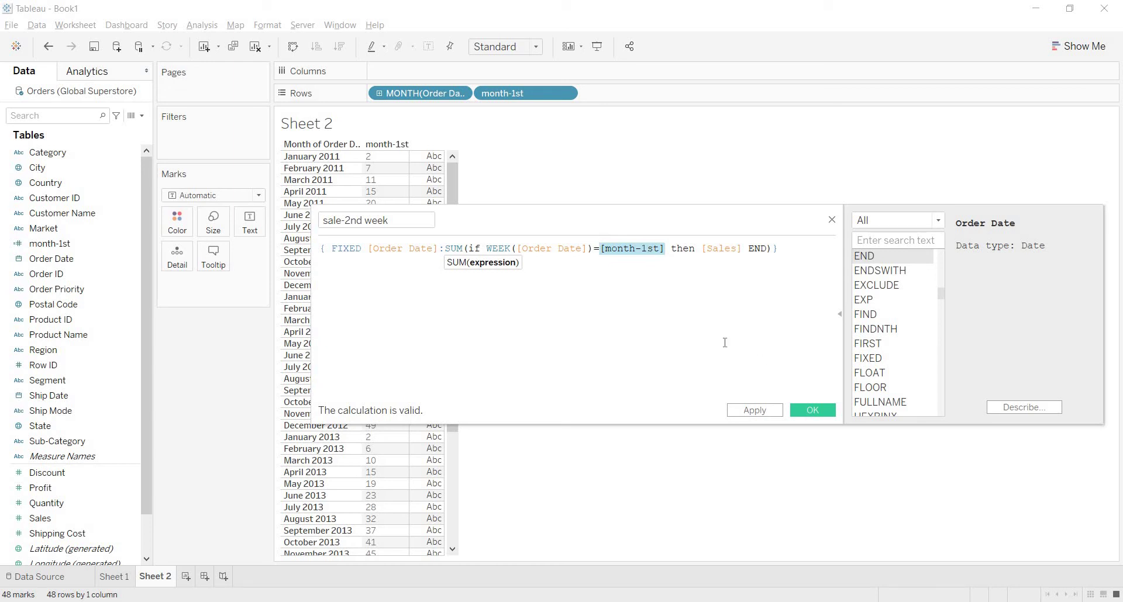
{"action": "key", "text": "End"}
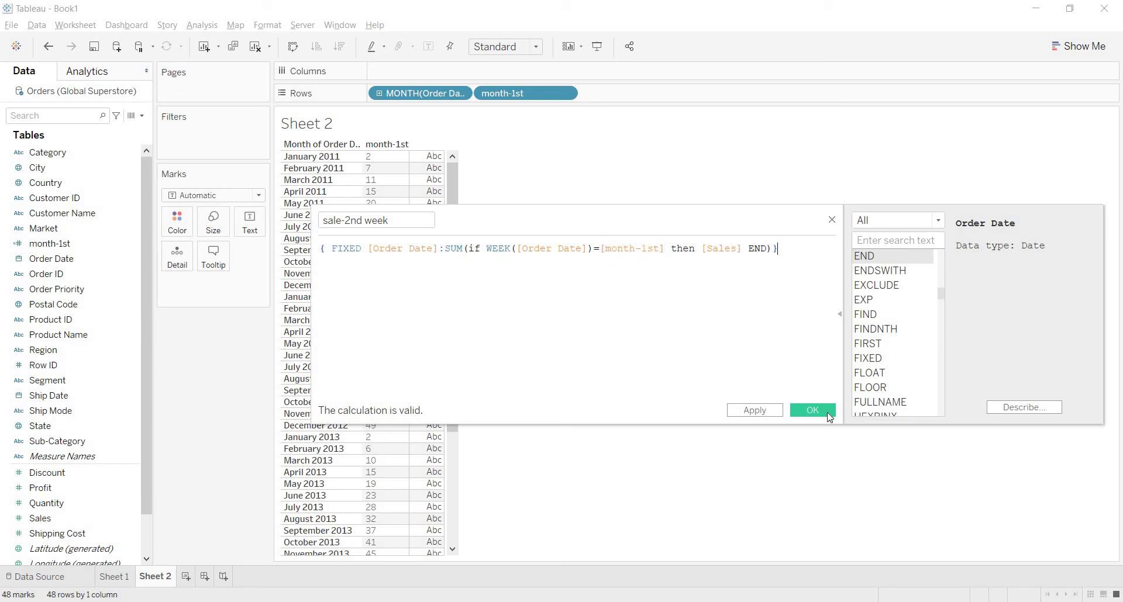
Save the sale-2nd week calculation and add Sales and sale-2nd week as value columns in the table
{"action": "left_click", "coordinate": [829, 414]}
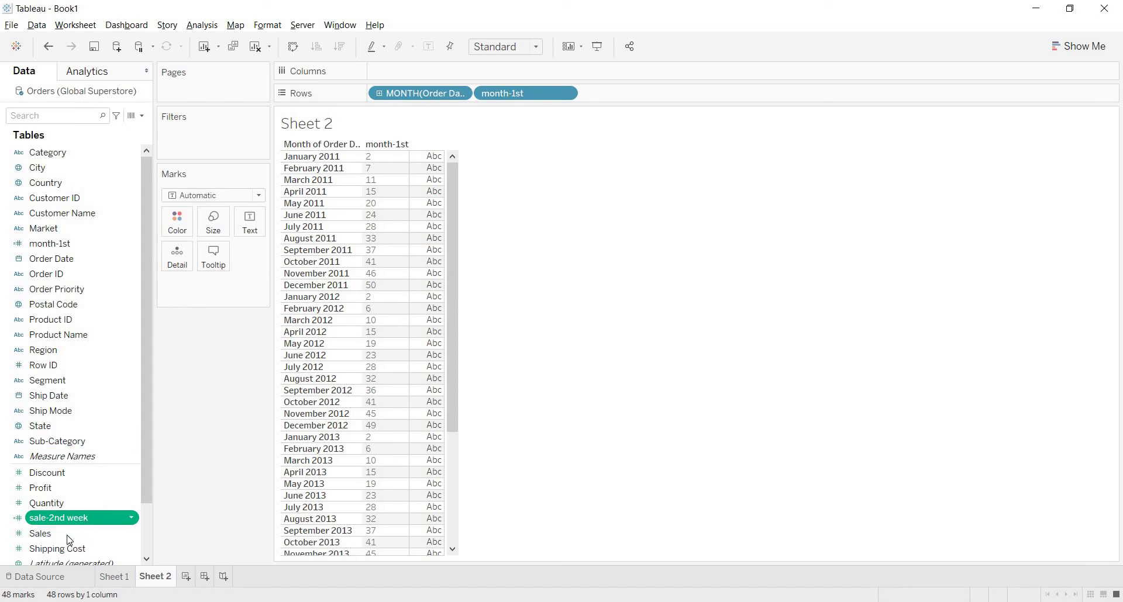
{"action": "left_click", "coordinate": [44, 533]}
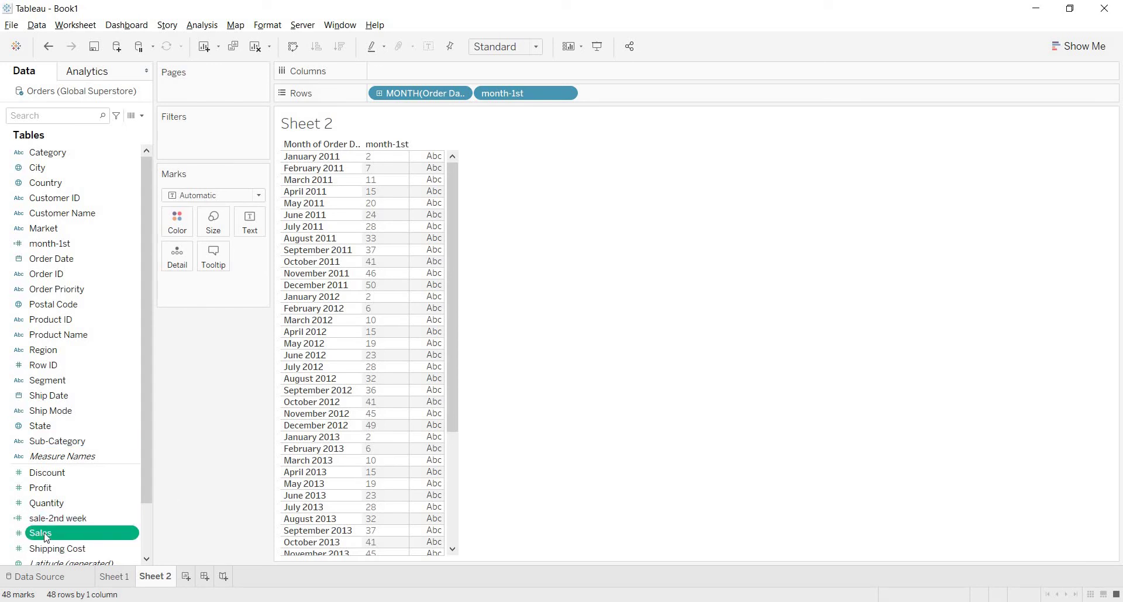
{"action": "left_click_drag", "start_coordinate": [47, 538], "coordinate": [422, 412]}
{"action": "left_click_drag", "start_coordinate": [55, 524], "coordinate": [433, 464]}
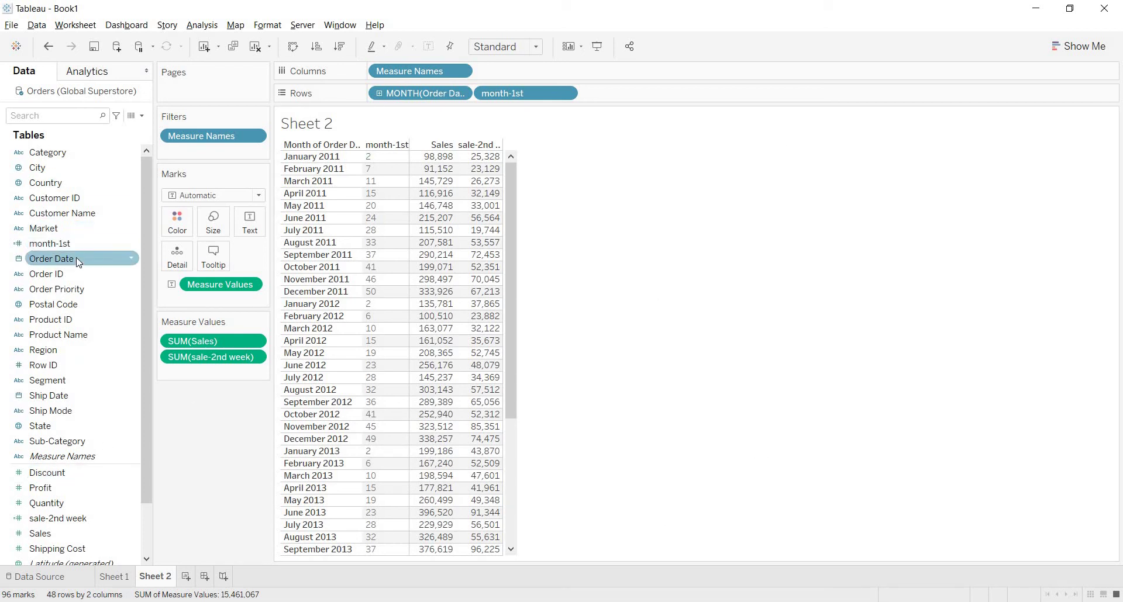
Add Order Date to the rows after month-1st, shown as a discrete week number date
{"action": "mouse_move", "coordinate": [79, 261]}
{"action": "left_mouse_down"}
{"action": "mouse_move", "coordinate": [659, 108]}
{"action": "mouse_move", "coordinate": [652, 114]}
{"action": "mouse_move", "coordinate": [654, 102]}
{"action": "left_mouse_up"}
{"action": "right_click", "coordinate": [652, 97]}
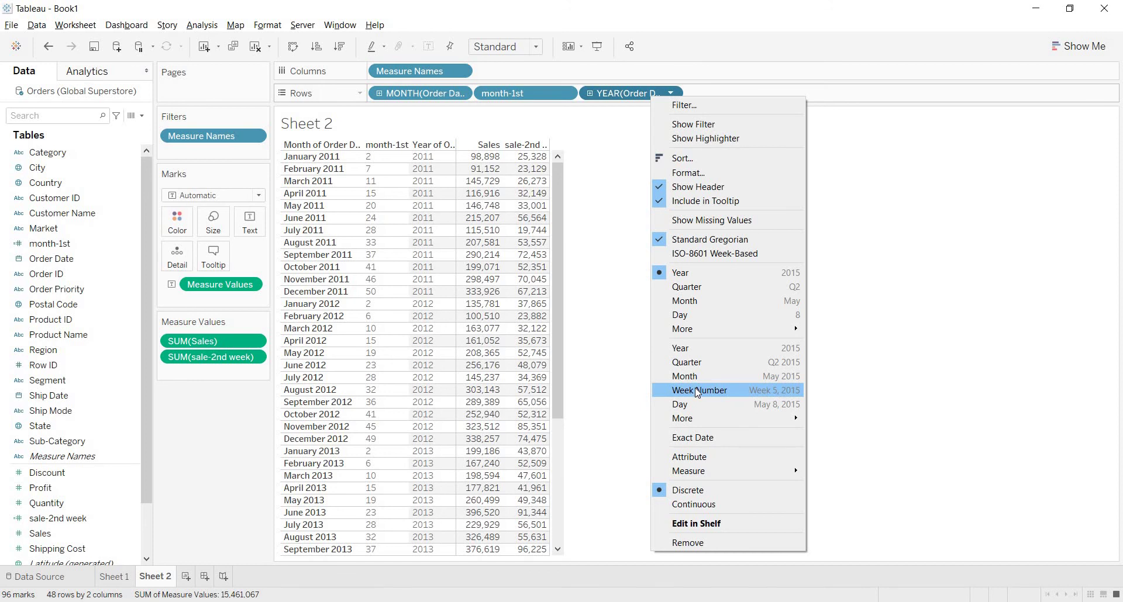
{"action": "left_click", "coordinate": [698, 390]}
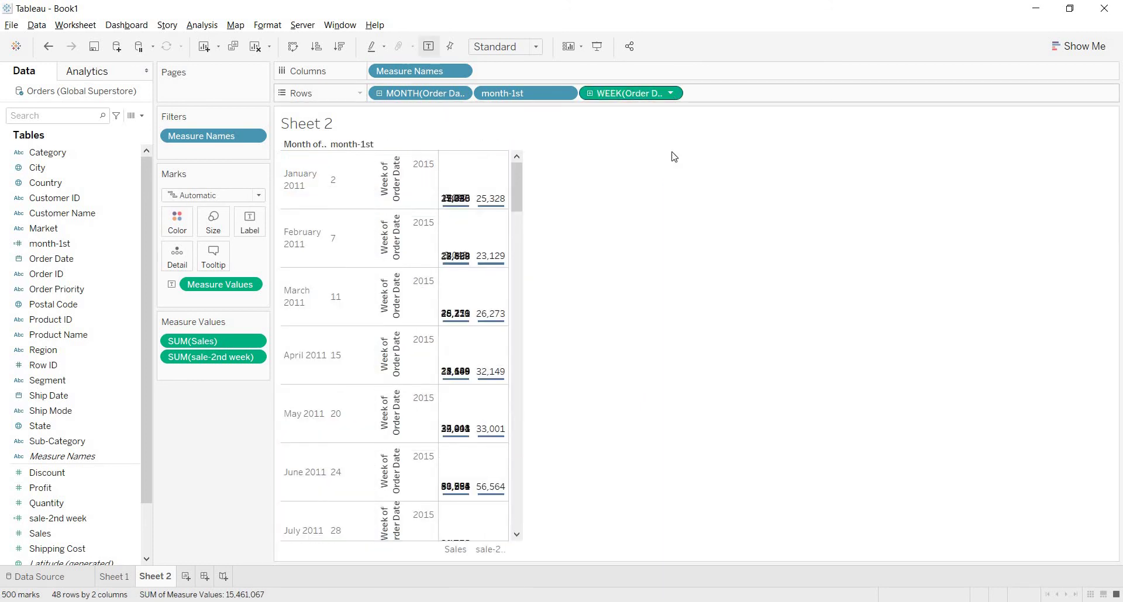
{"action": "left_click", "coordinate": [670, 93]}
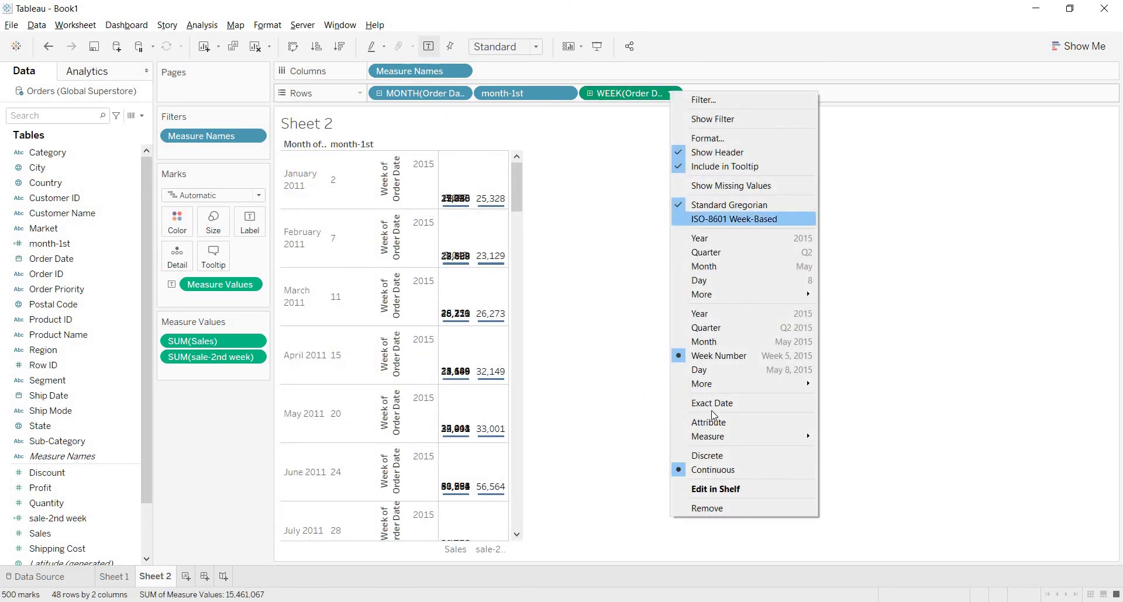
{"action": "left_click", "coordinate": [713, 457]}
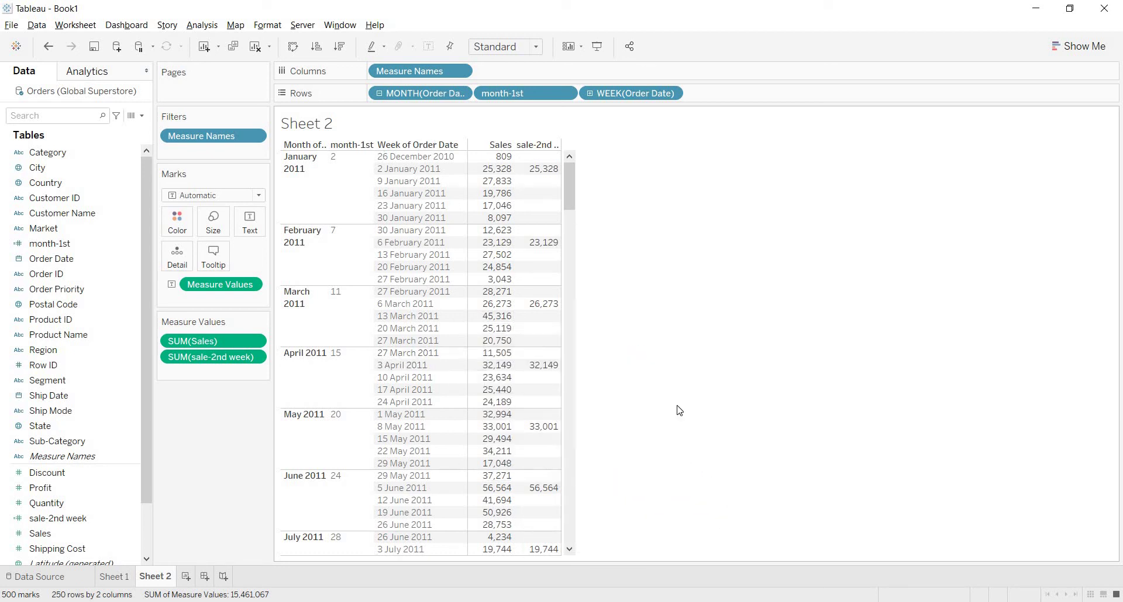
{"action": "left_click", "coordinate": [301, 170]}
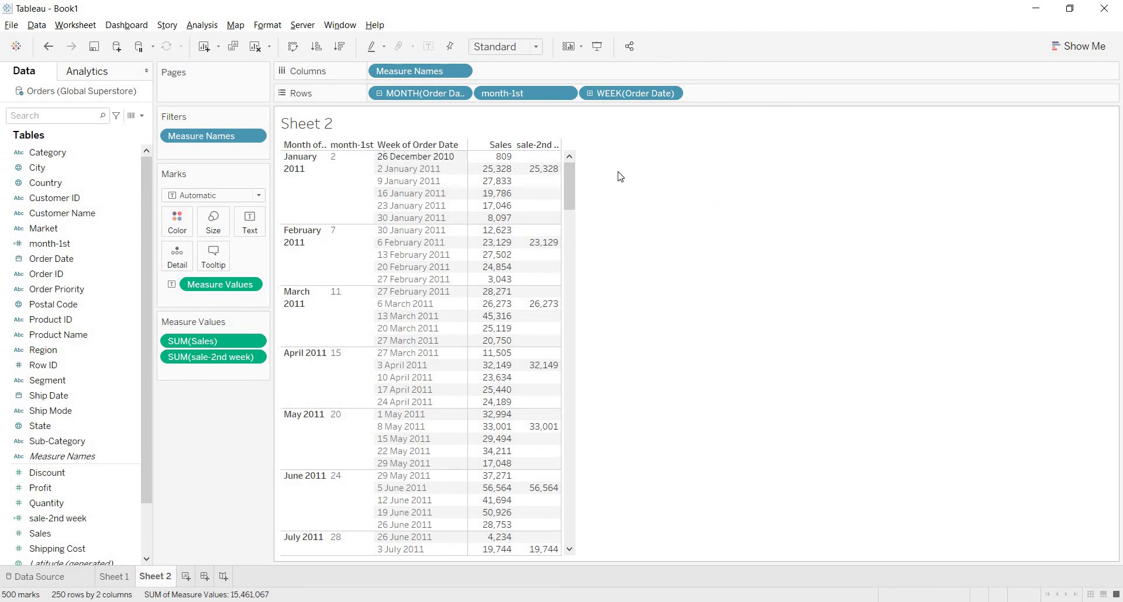
Create a new calculated field named only week
{"action": "left_click", "coordinate": [141, 116]}
{"action": "left_click", "coordinate": [124, 128]}
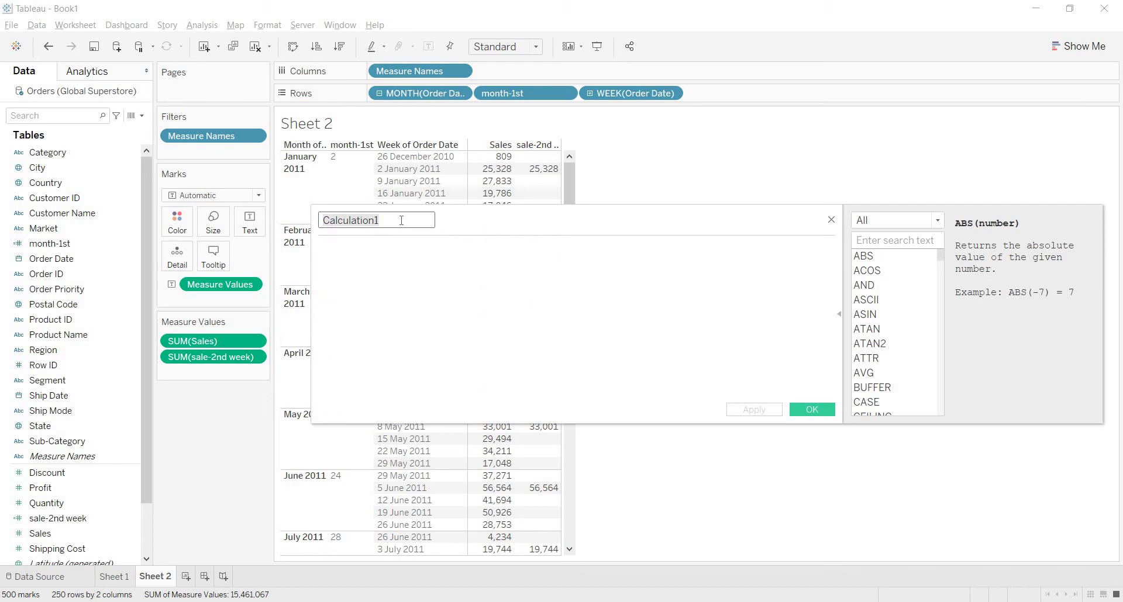
{"action": "type", "text": "only"}
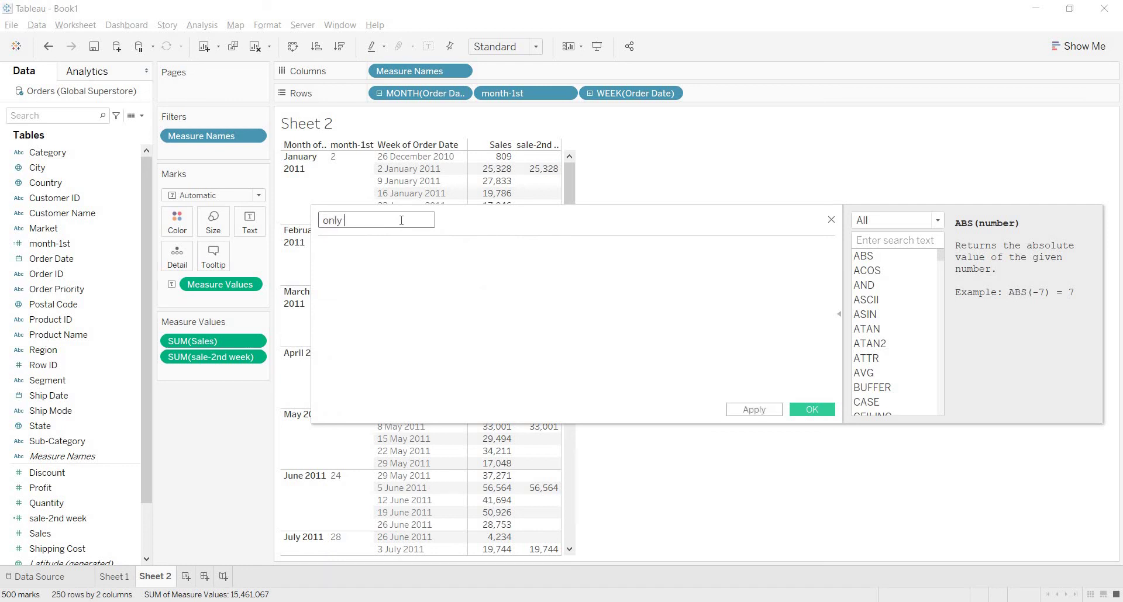
{"action": "type", "text": " week"}
Define the only week field as WEEK([Order Date])=[month-1st] and save the calculation
{"action": "left_click", "coordinate": [391, 254]}
{"action": "type", "text": "wee"}
{"action": "key", "text": "Return"}
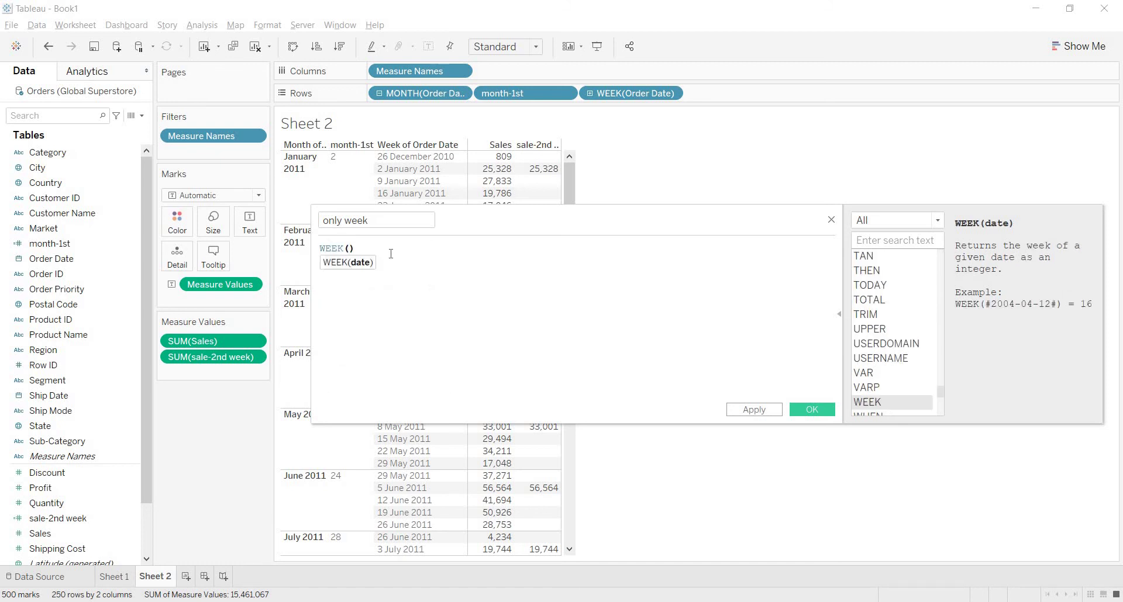
{"action": "type", "text": "order"}
{"action": "key", "text": "Return"}
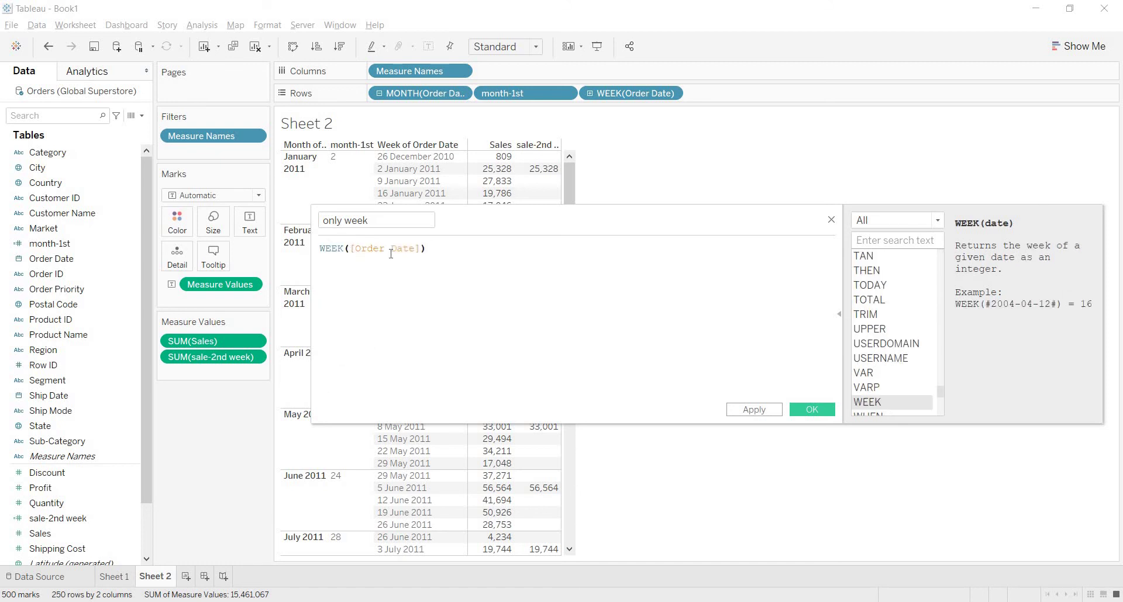
{"action": "type", "text": "="}
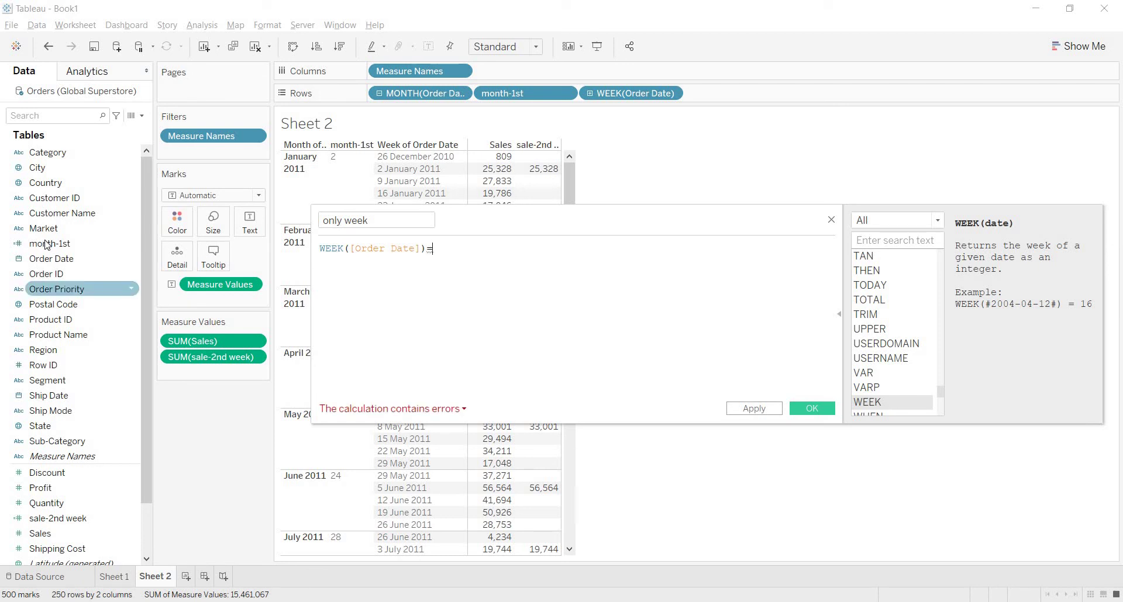
{"action": "left_click_drag", "start_coordinate": [48, 243], "coordinate": [510, 275]}
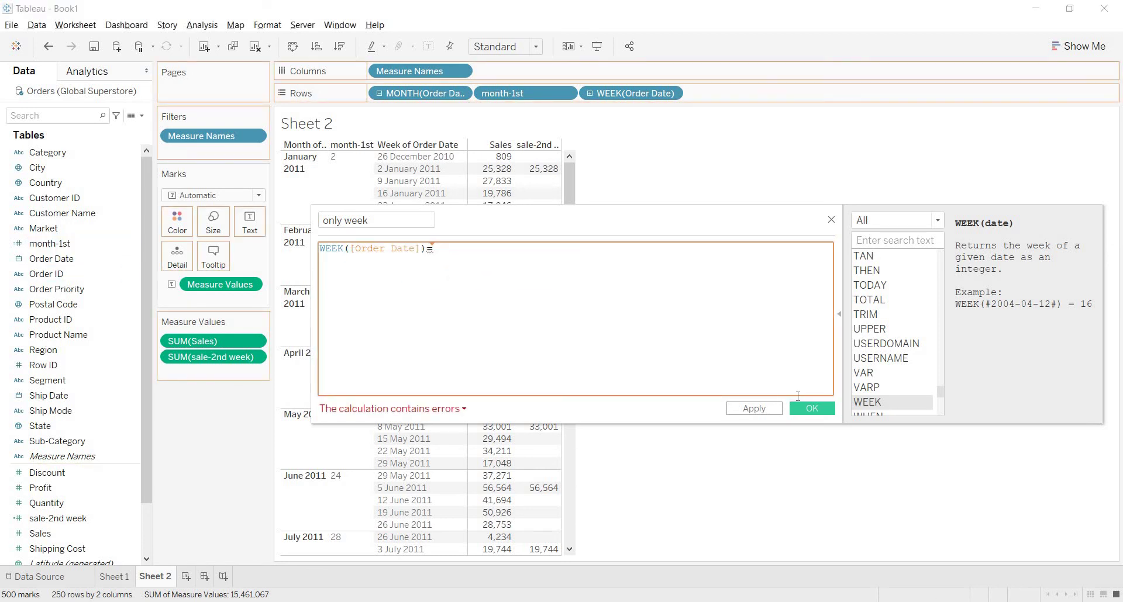
{"action": "left_click", "coordinate": [821, 411]}
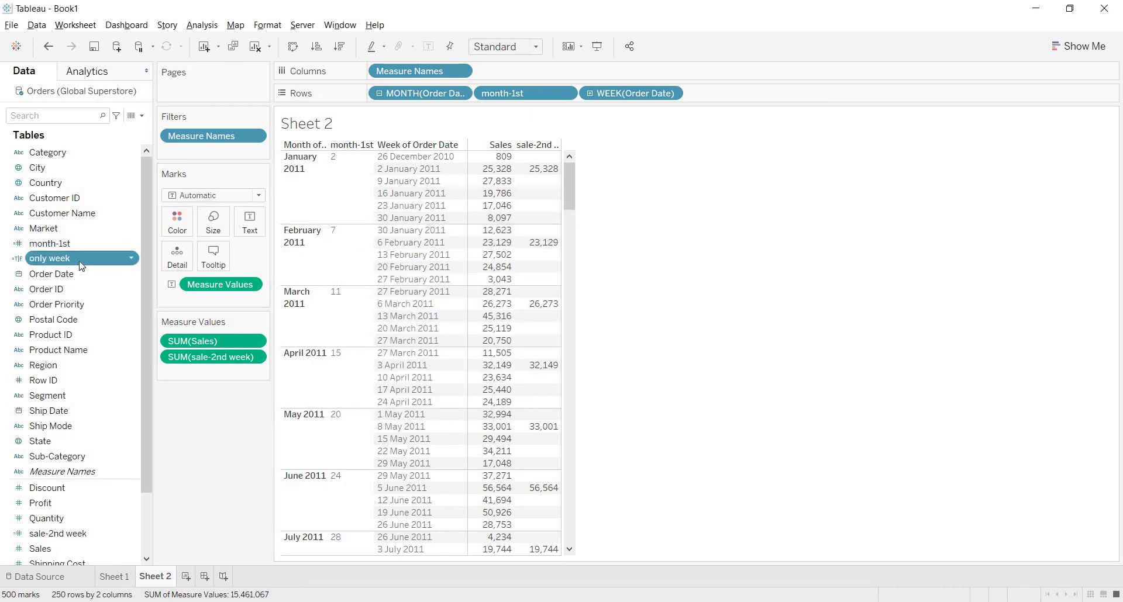
Filter the worksheet by the only week field, keeping only True
{"action": "left_click_drag", "start_coordinate": [82, 264], "coordinate": [222, 157]}
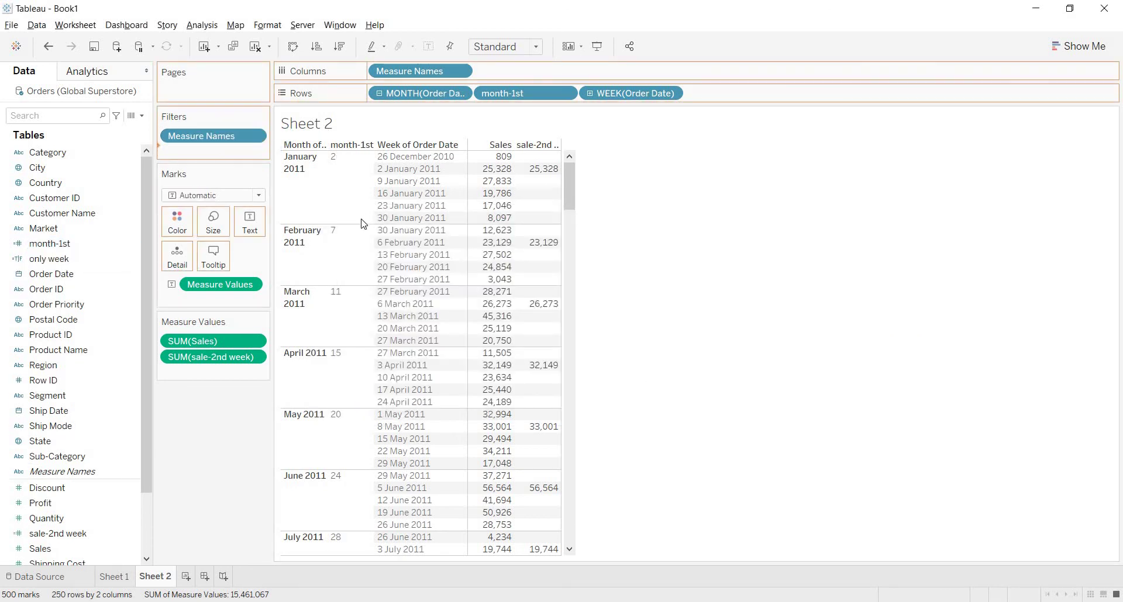
{"action": "left_click", "coordinate": [442, 216]}
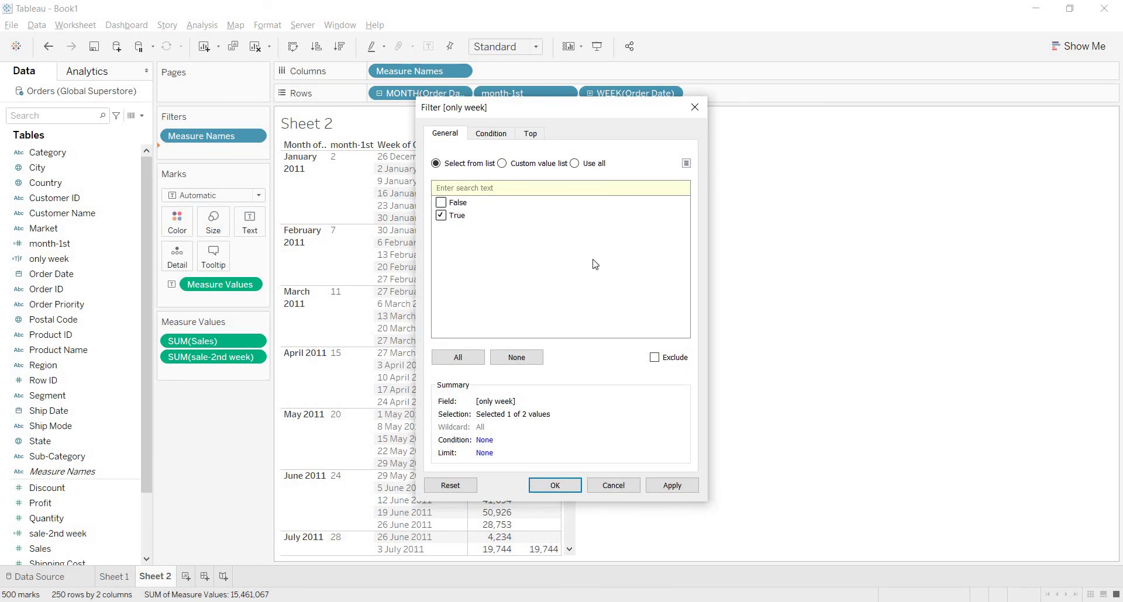
{"action": "left_click", "coordinate": [665, 485]}
{"action": "left_click", "coordinate": [555, 486]}
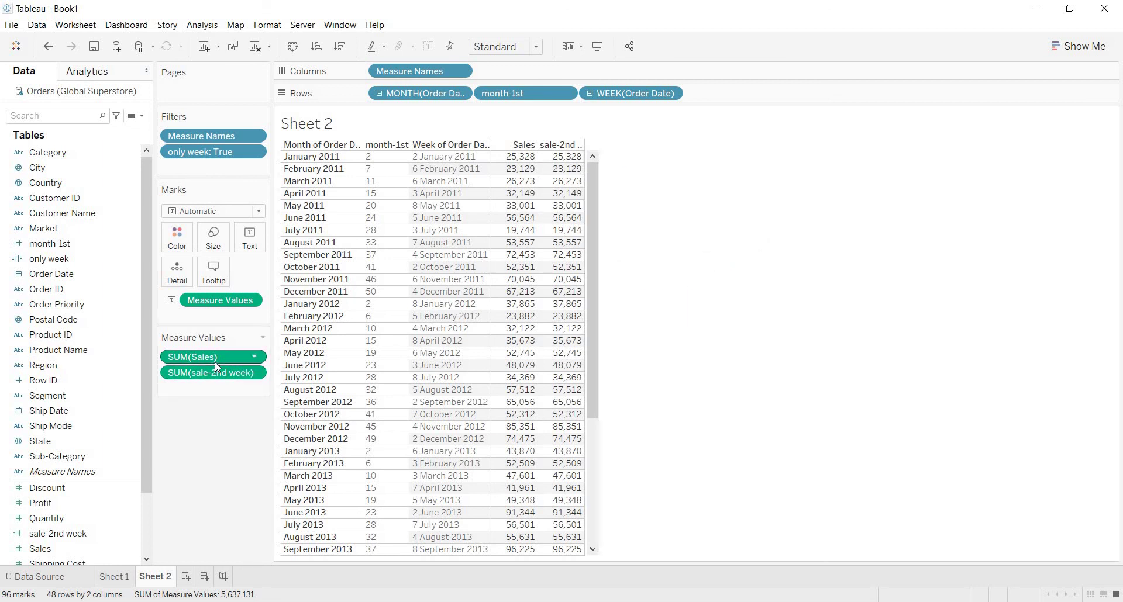
Remove the Sales measure and the month-1st row field from the view, leaving sale-2nd week as the only measure
{"action": "left_click_drag", "start_coordinate": [216, 364], "coordinate": [214, 489]}
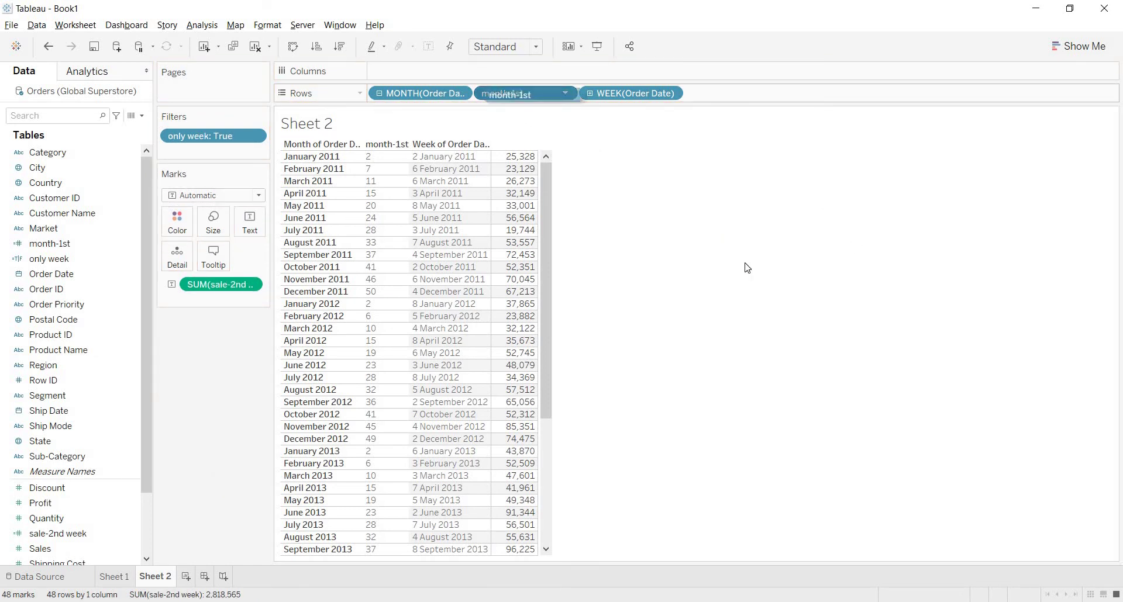
{"action": "left_click_drag", "start_coordinate": [529, 94], "coordinate": [714, 228]}
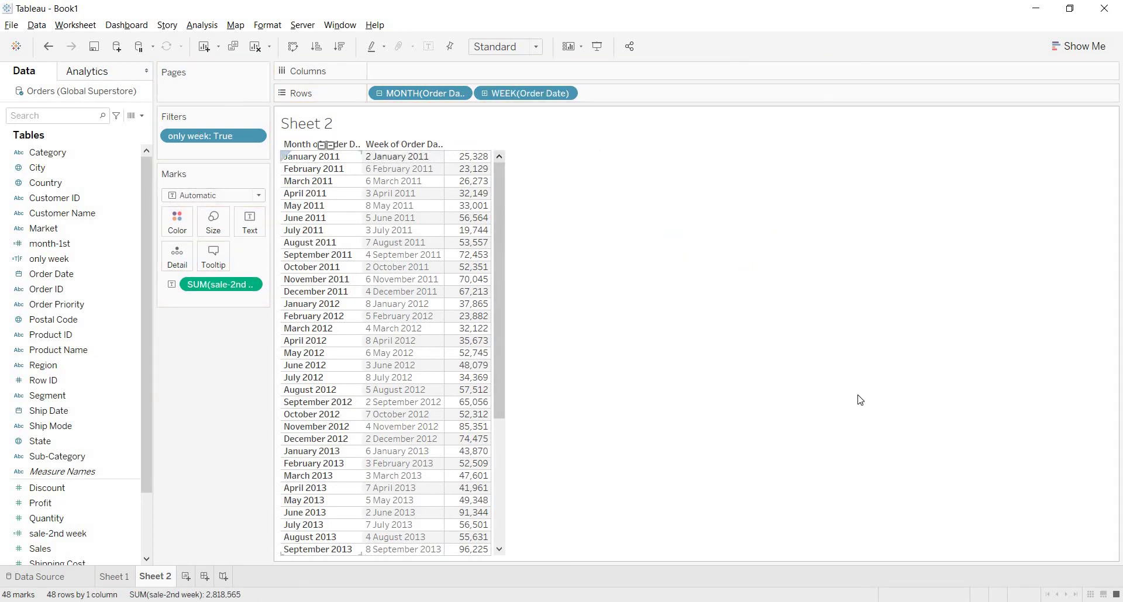